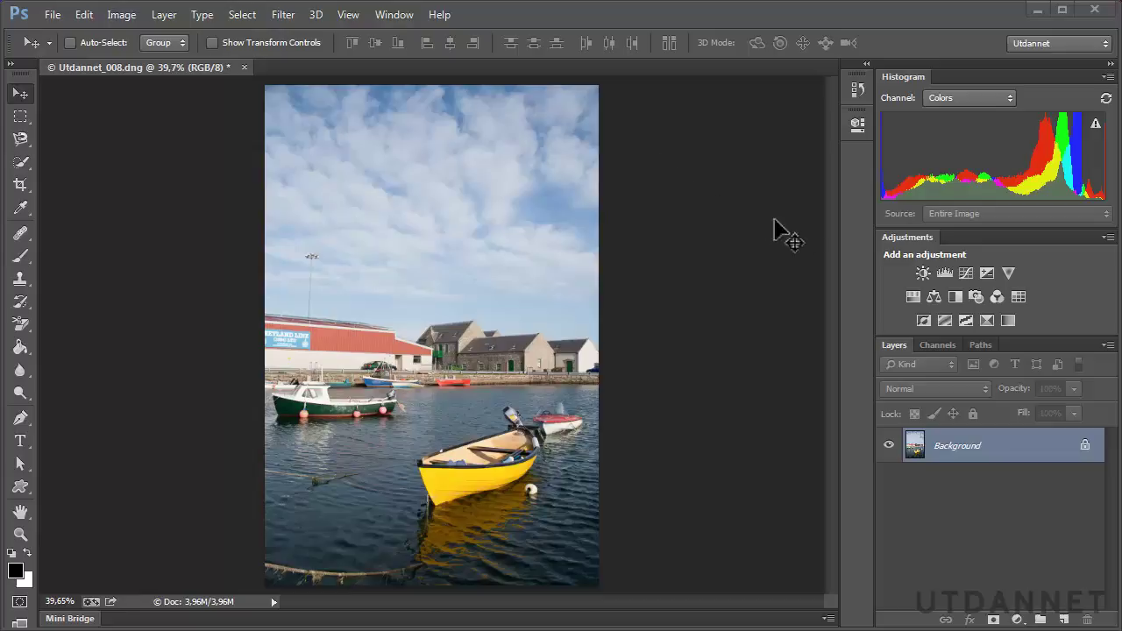
- Add a Curves 1 adjustment layer above the Background layer of the harbour photo
click(965, 273)
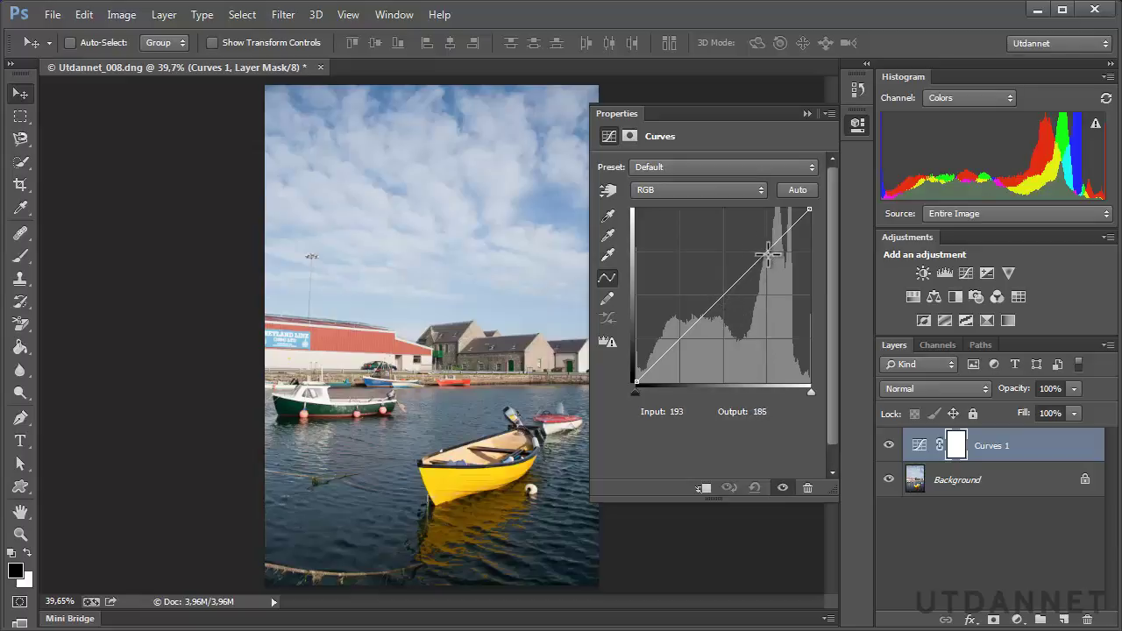
- Raise the highlights and pull the shadows from 69 to 59, making an S-curve
drag(768, 254, 766, 235)
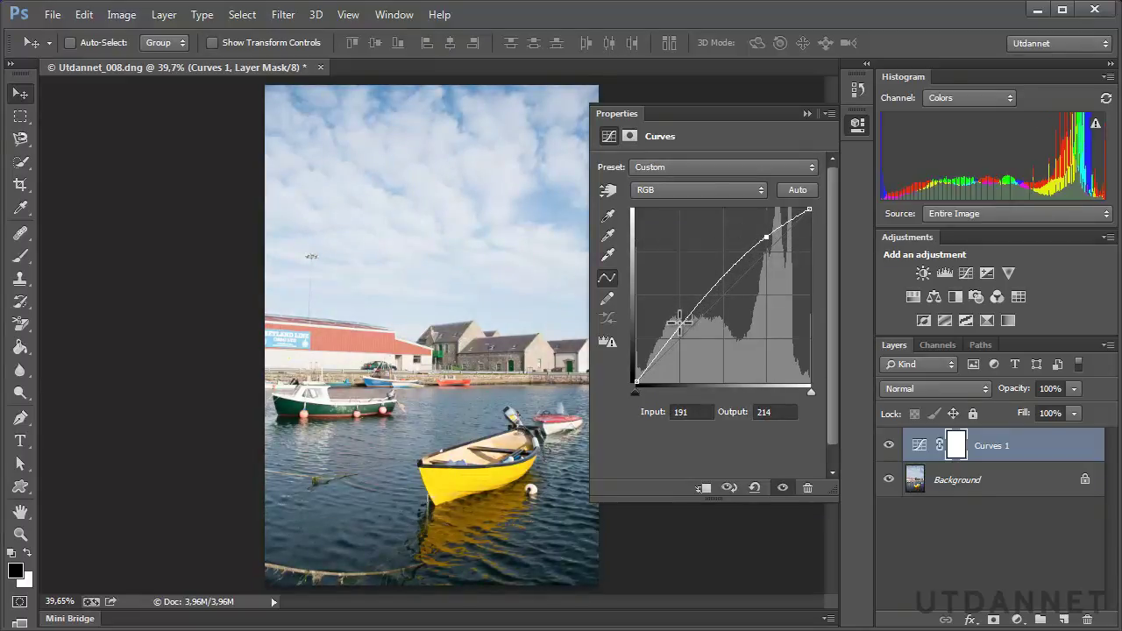
drag(680, 325, 684, 342)
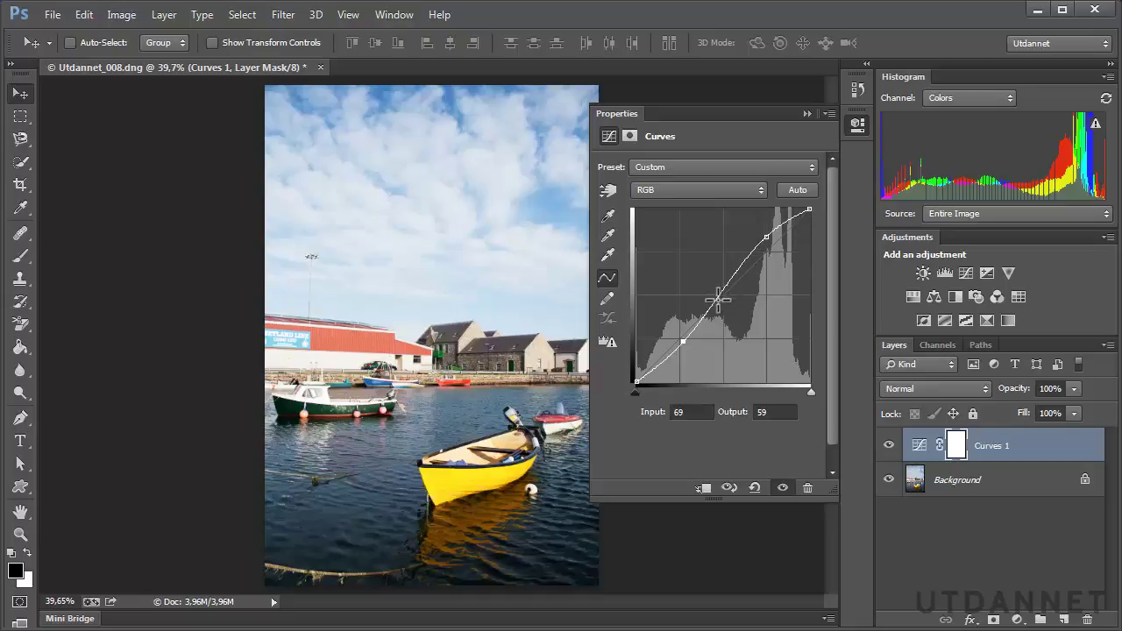
click(889, 446)
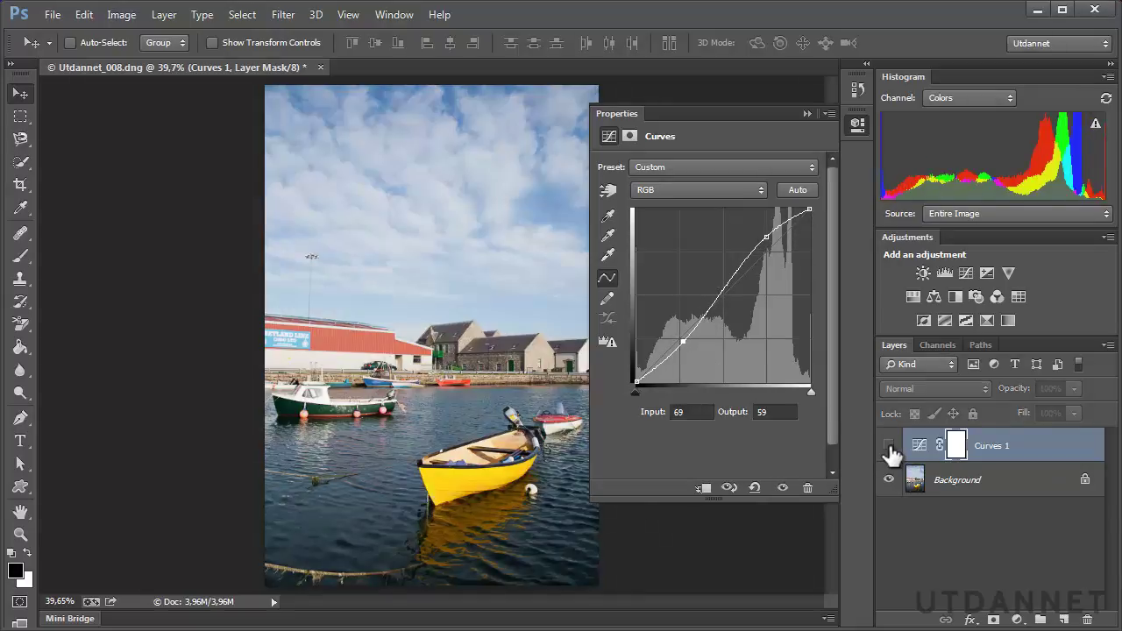
click(889, 447)
click(889, 446)
click(889, 446)
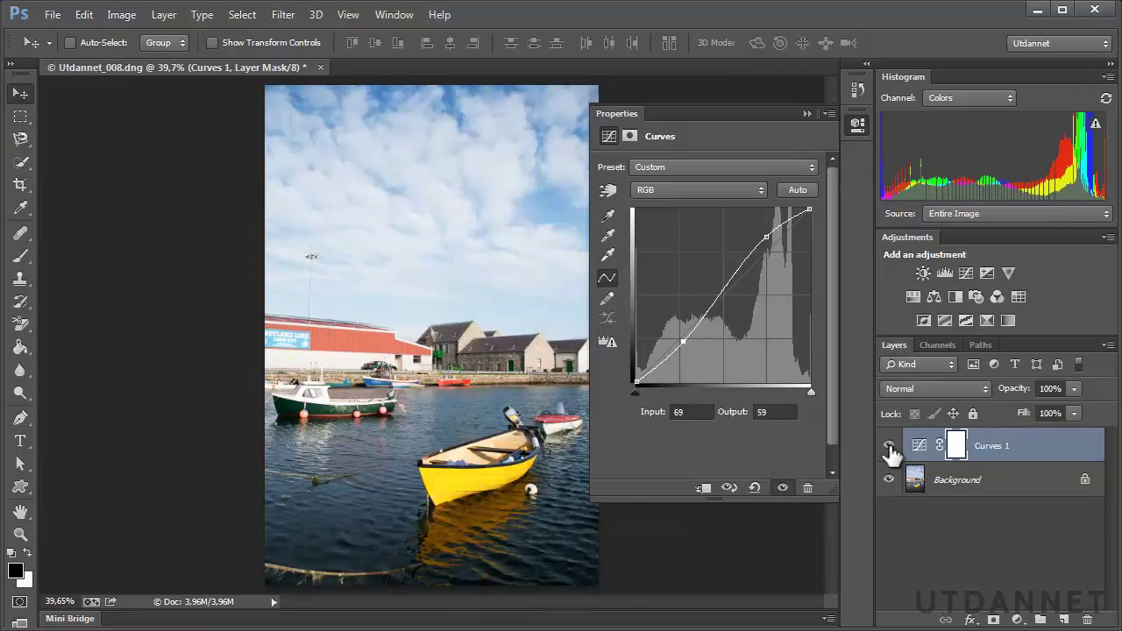
click(889, 447)
click(889, 446)
click(889, 446)
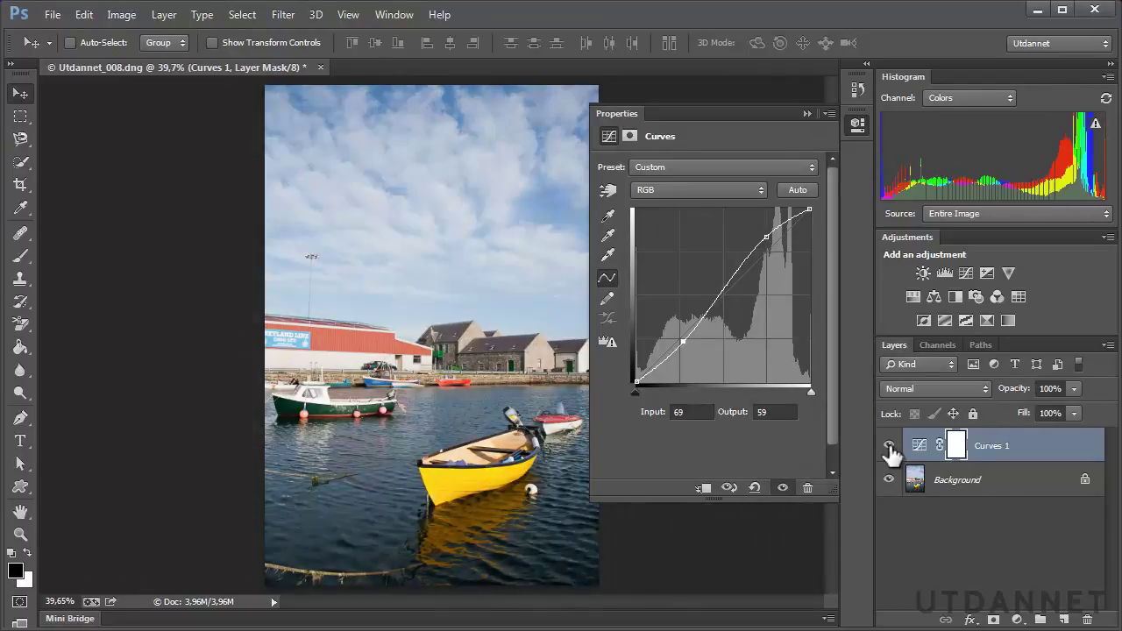
click(889, 447)
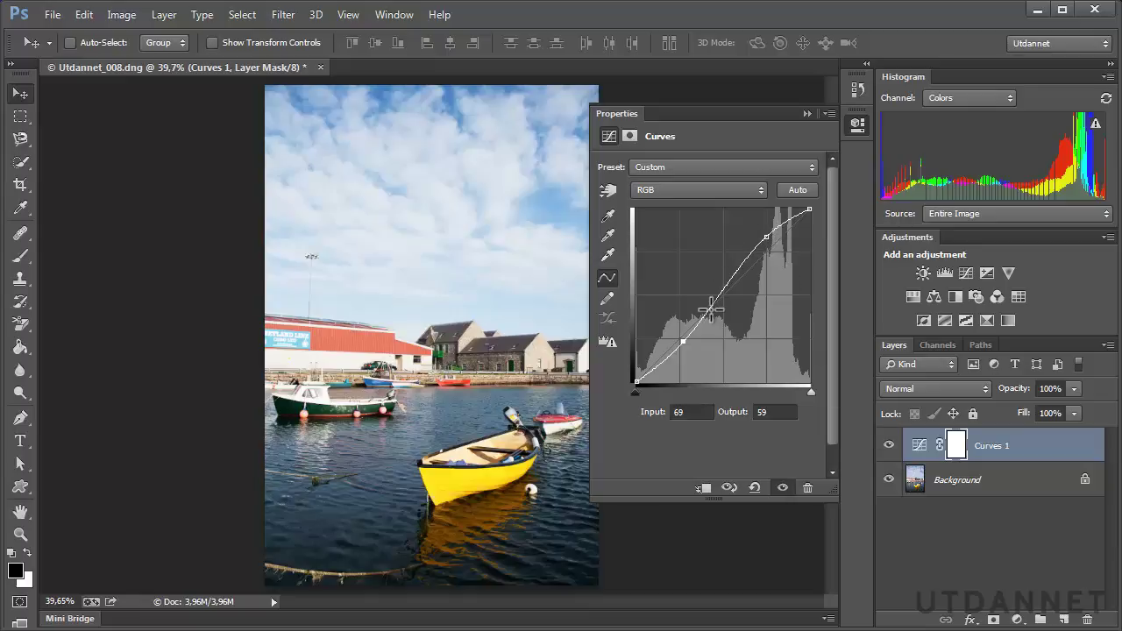
click(889, 446)
click(889, 446)
- Bend the RGB curve into a multi-point wave, including 196→163, solarizing the photo's colours
drag(766, 236, 771, 239)
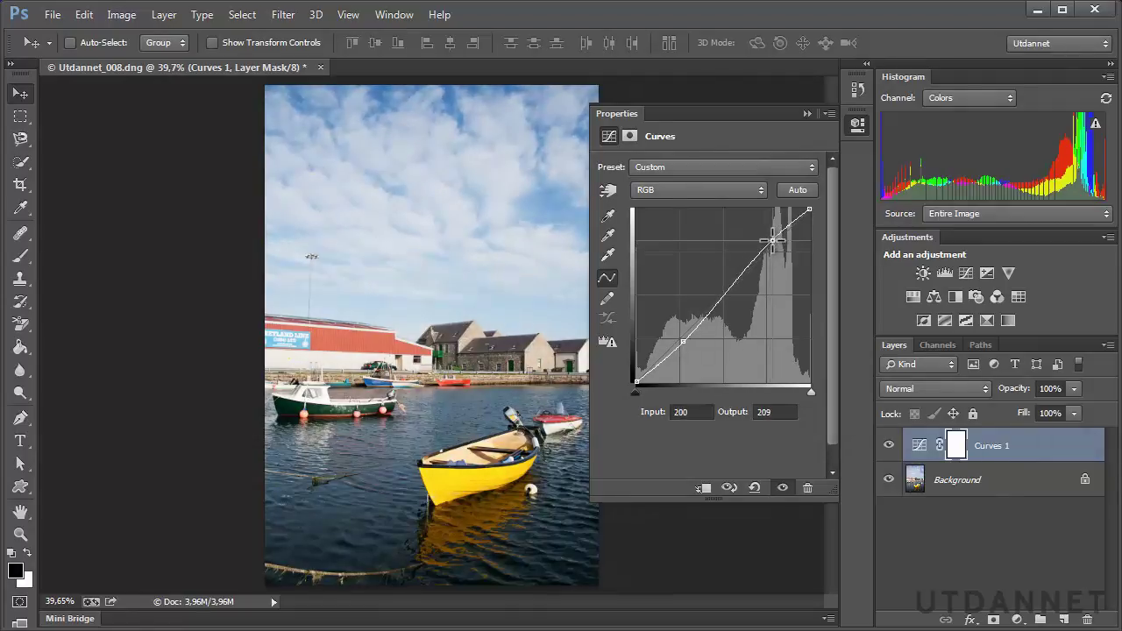
drag(683, 341, 679, 349)
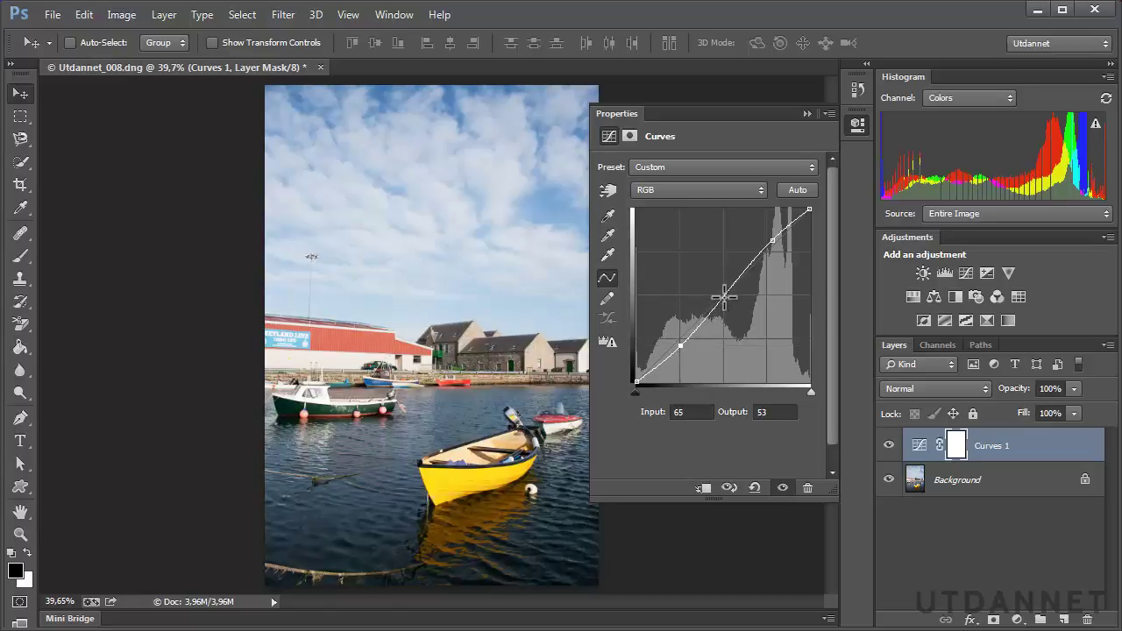
drag(722, 294, 726, 295)
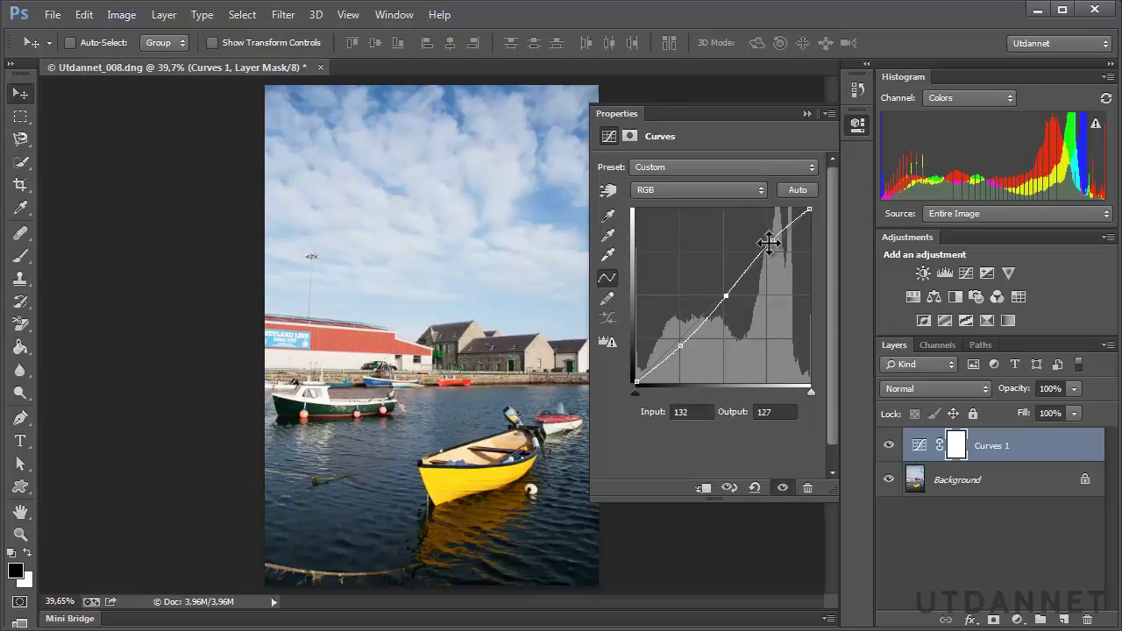
drag(758, 256, 757, 264)
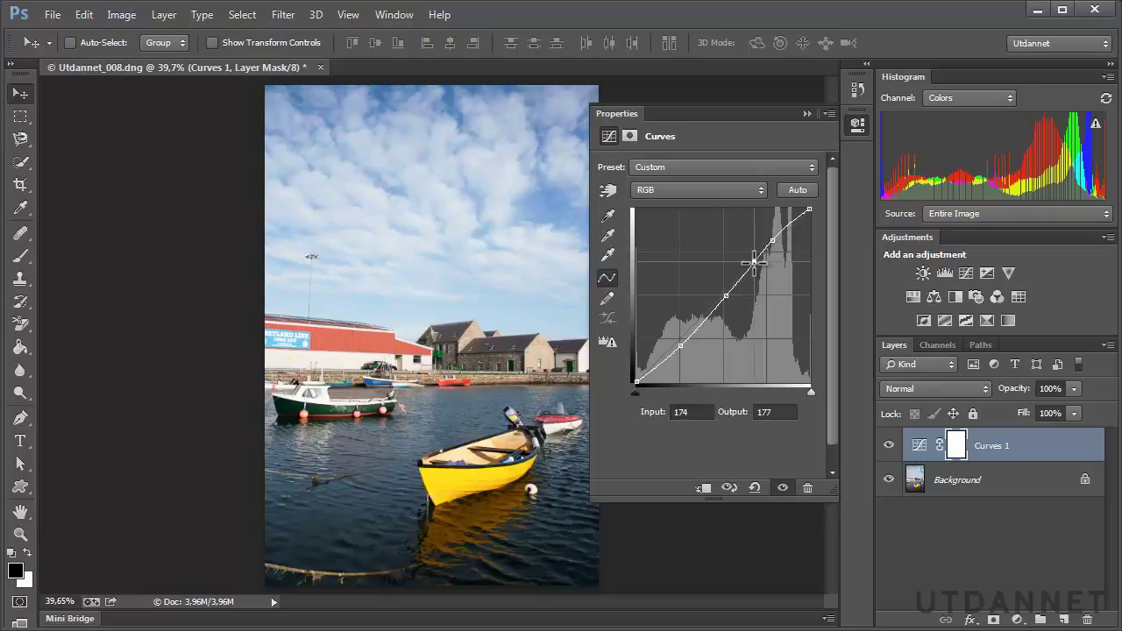
drag(755, 262, 768, 273)
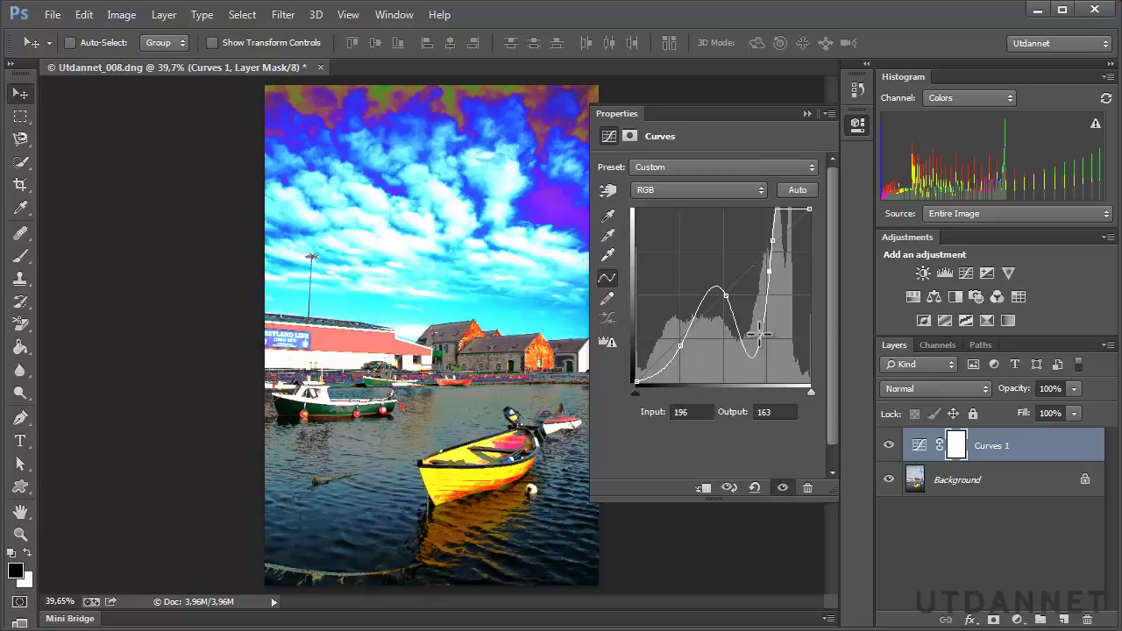
- Reset the curve, try Auto, compare by toggling Curves 1, then reset to Default
click(755, 489)
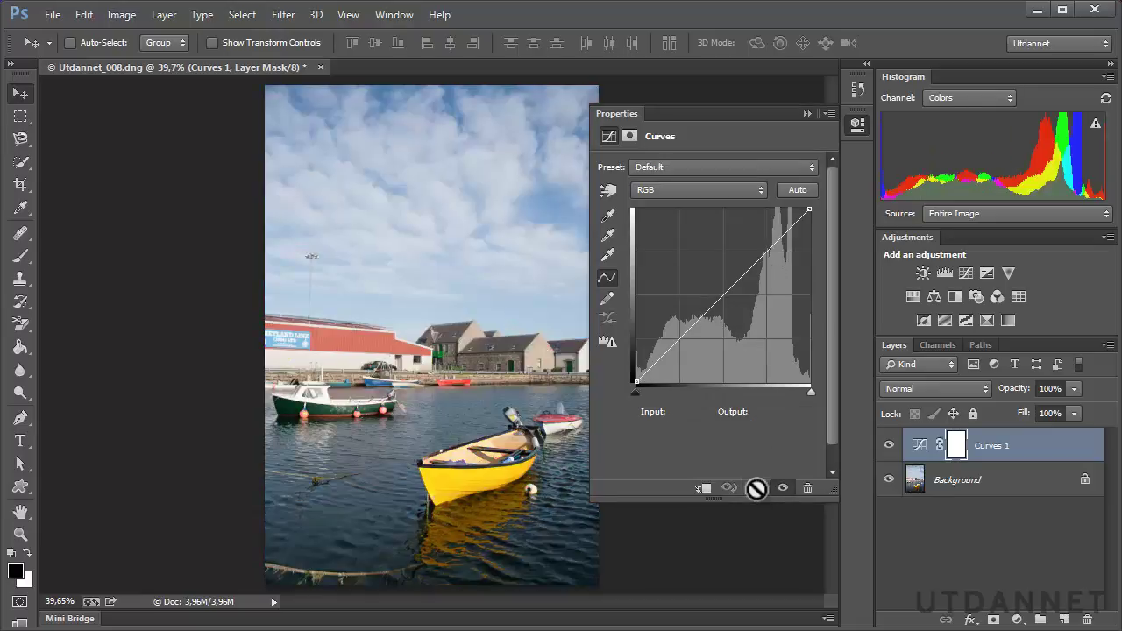
click(798, 193)
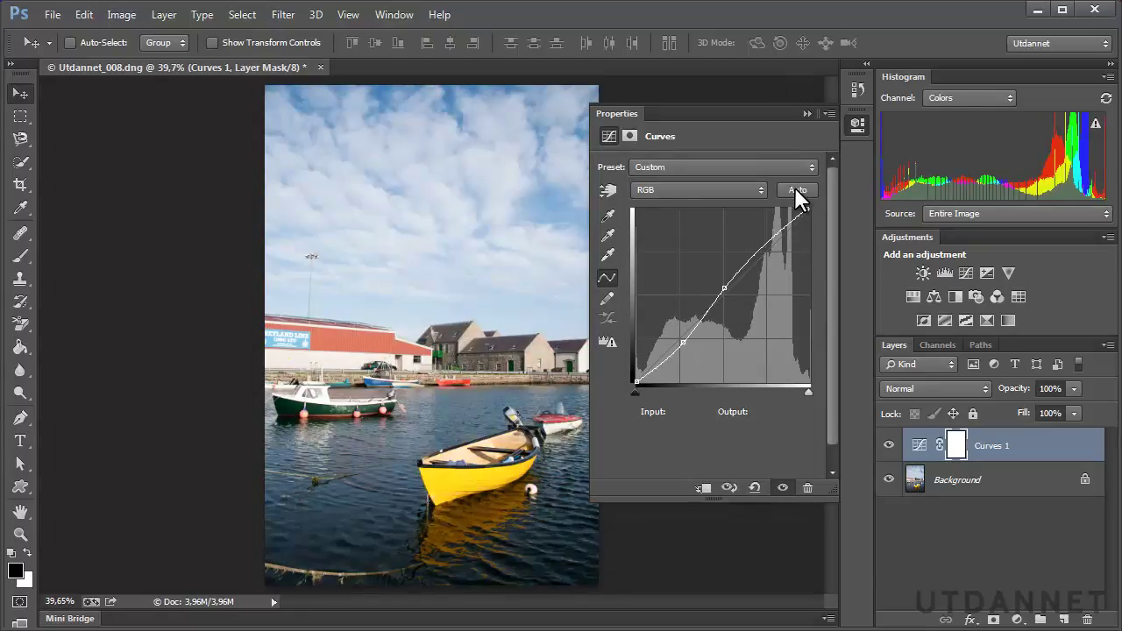
click(888, 447)
click(888, 448)
click(889, 447)
click(888, 447)
click(888, 447)
click(888, 447)
click(756, 488)
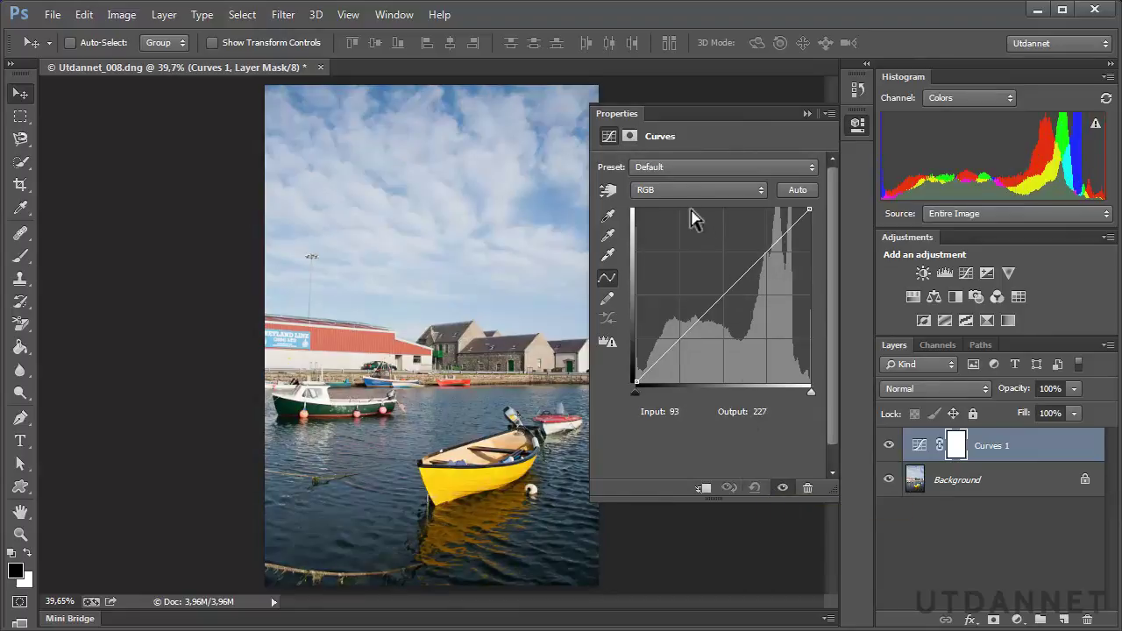
click(669, 168)
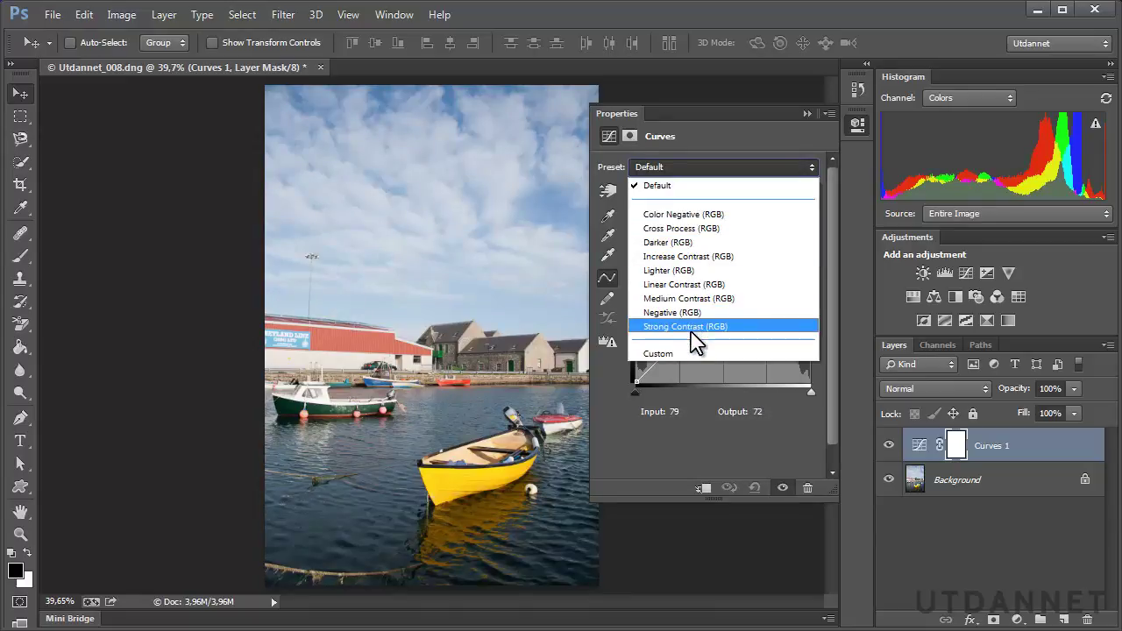
click(668, 285)
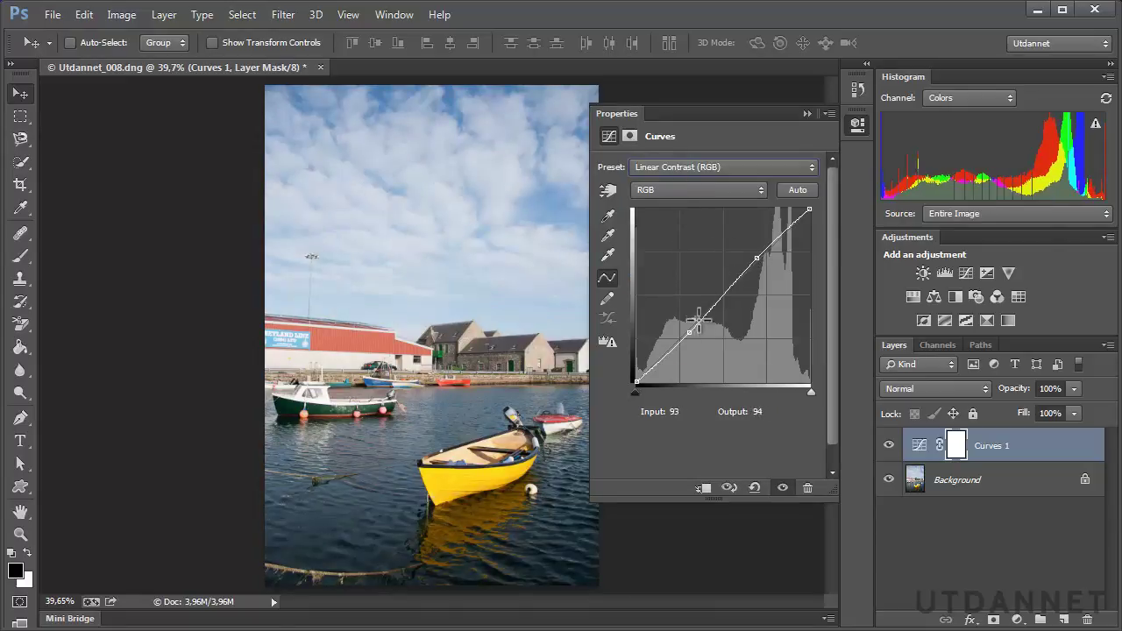
click(648, 159)
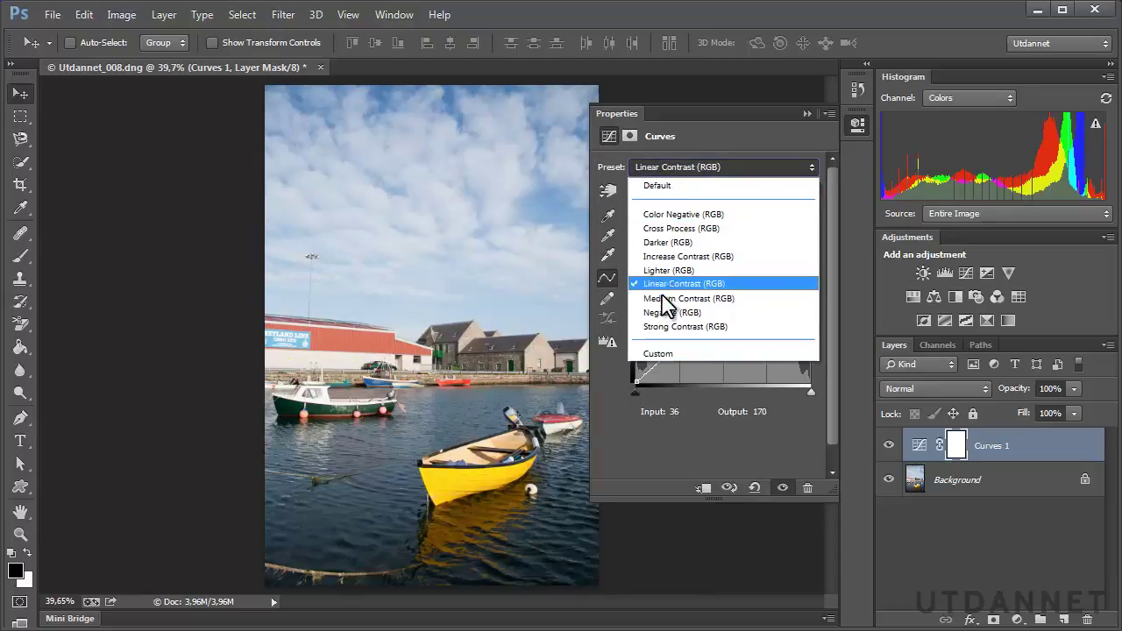
click(613, 296)
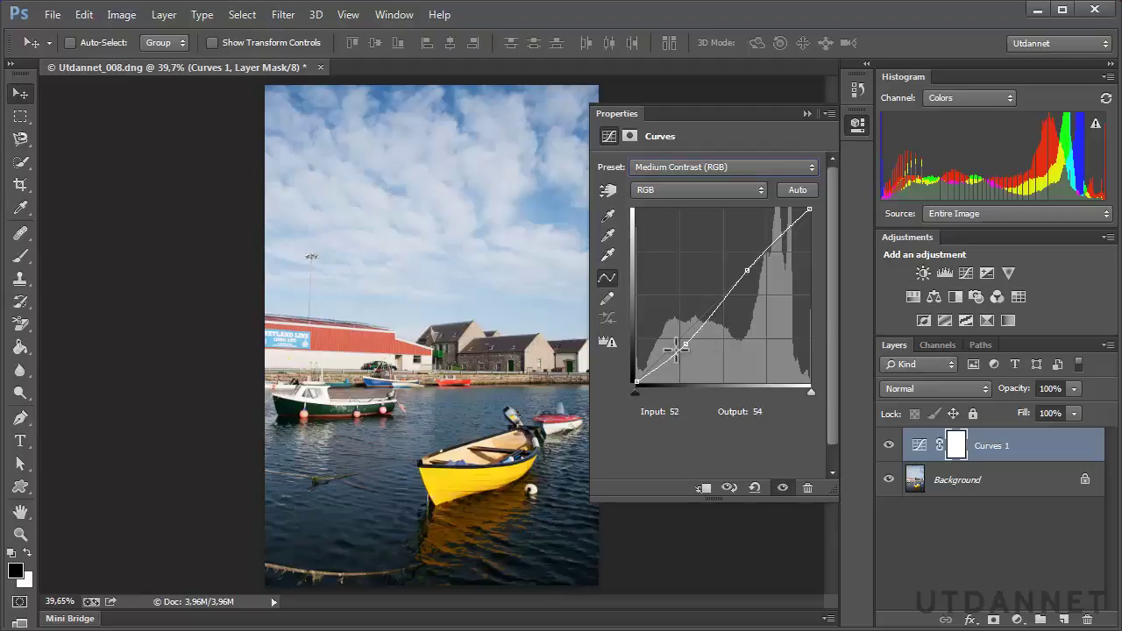
click(665, 166)
click(669, 326)
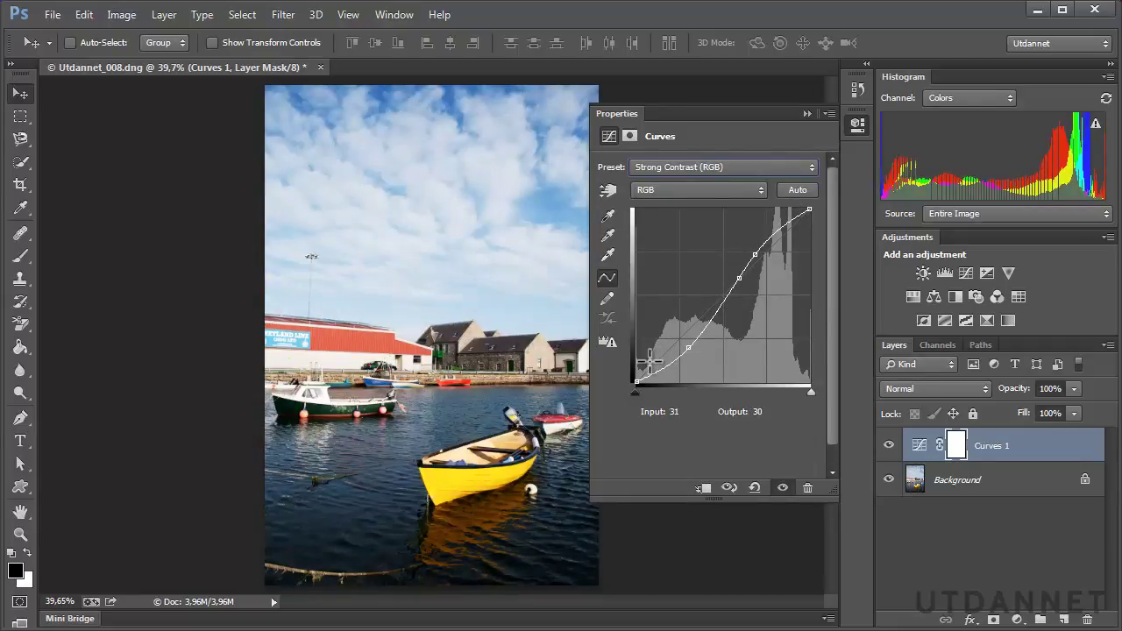
click(754, 488)
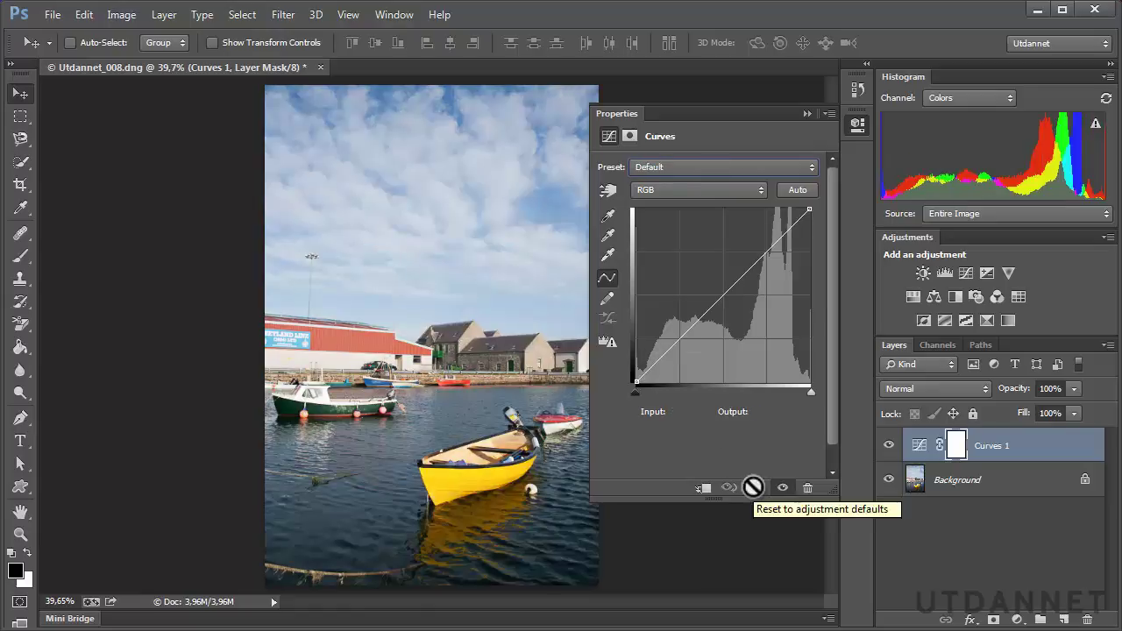
- Experiment with the Green channel curve, reset it, then switch Curves 1 to Red
click(669, 190)
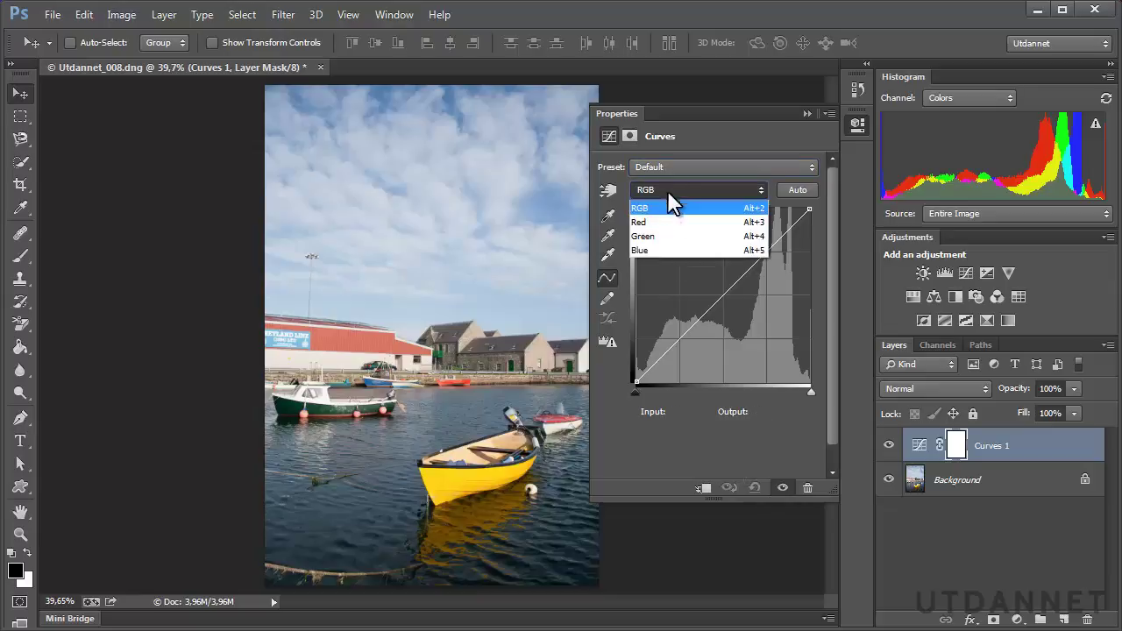
click(660, 236)
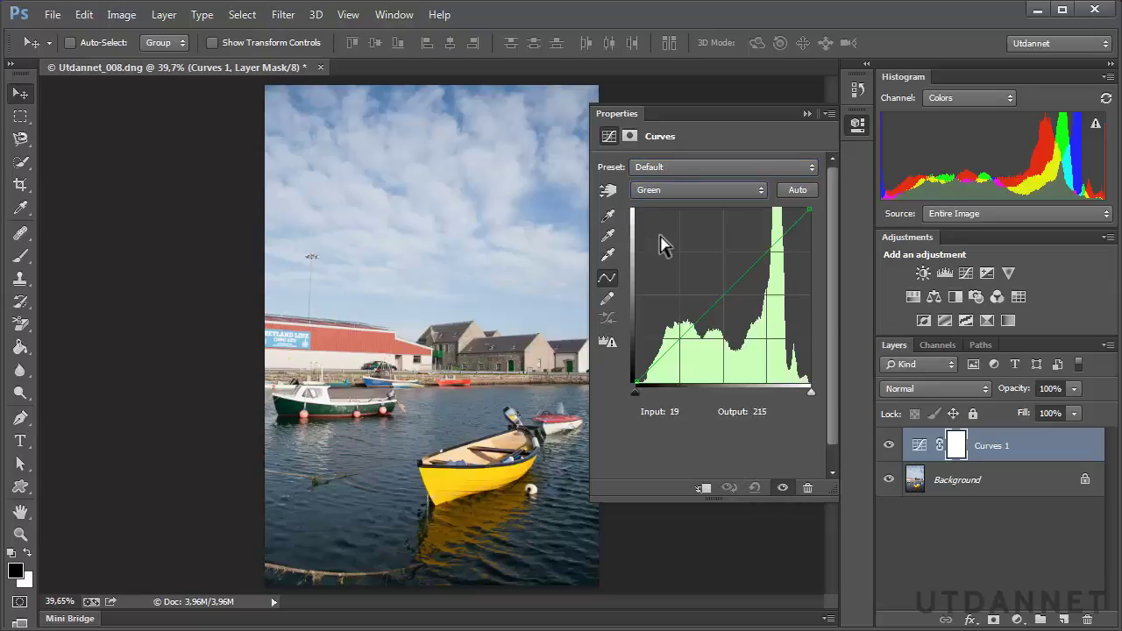
mouse_move(727, 295)
mouse_down()
mouse_move(716, 281)
mouse_move(724, 300)
mouse_move(766, 242)
mouse_up()
drag(678, 339, 683, 355)
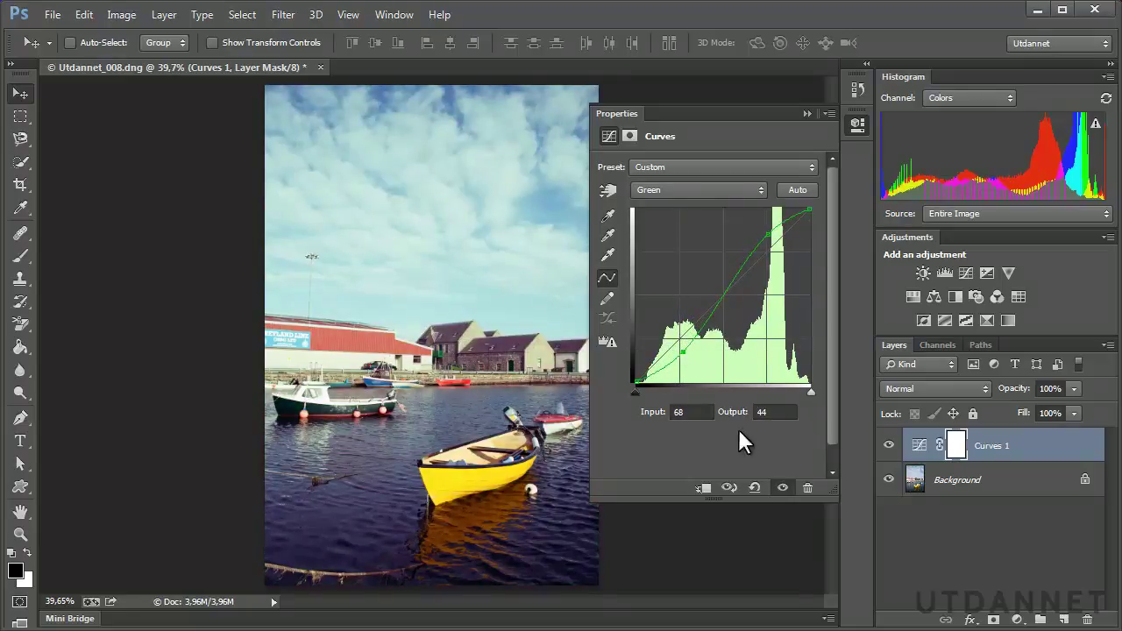
click(755, 487)
click(653, 190)
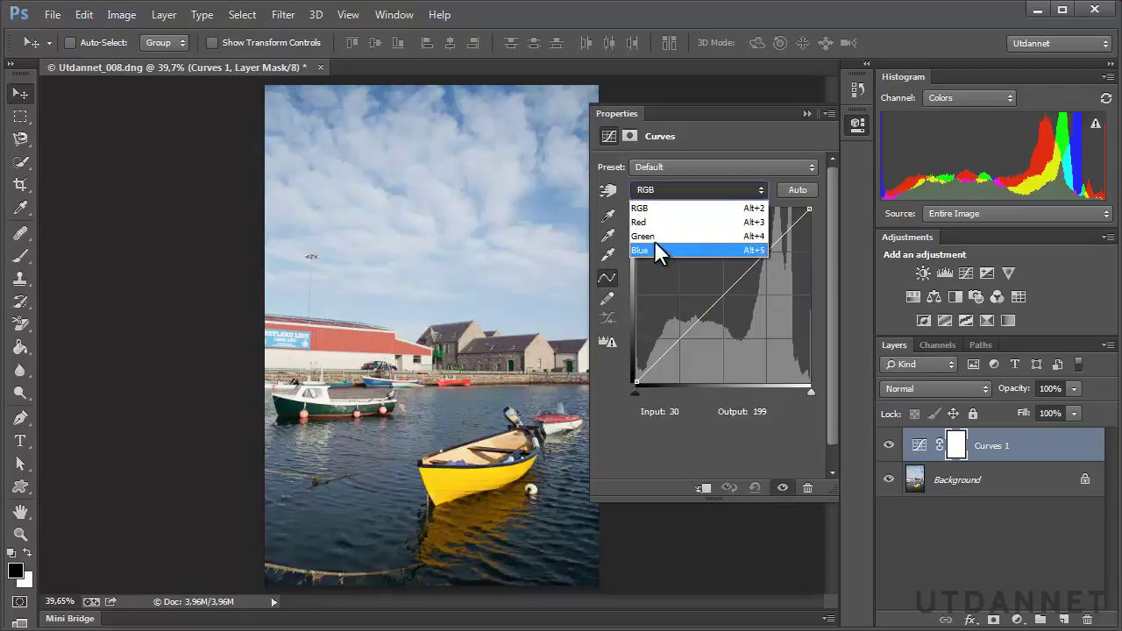
click(644, 222)
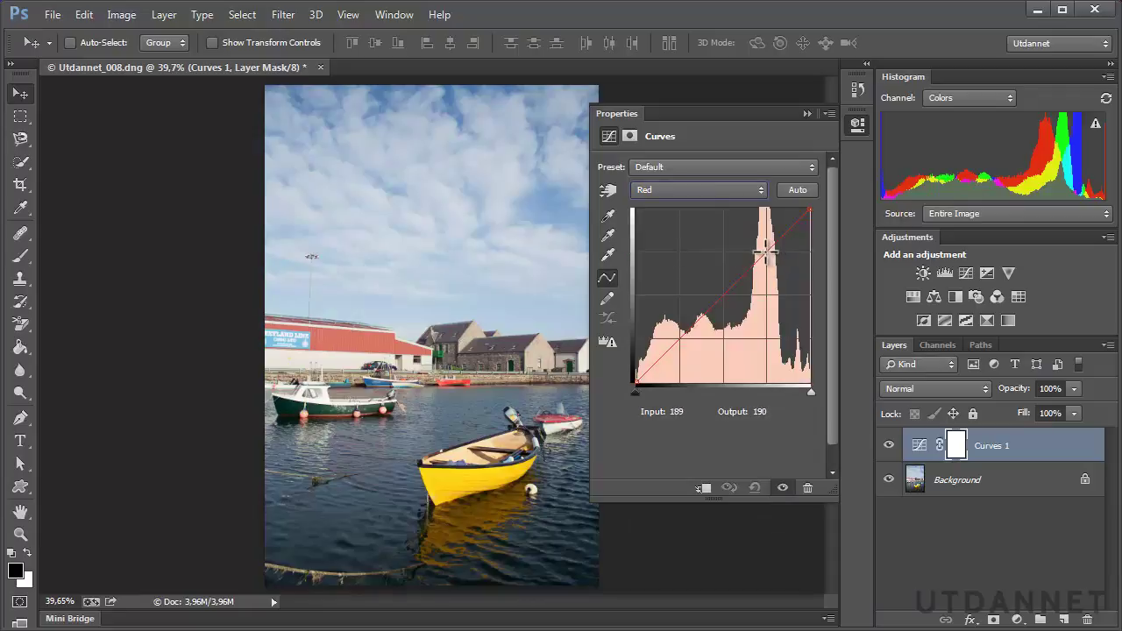
- Set Red curve points at 206→176 and 56→89, tinting the water purple
drag(765, 252, 779, 261)
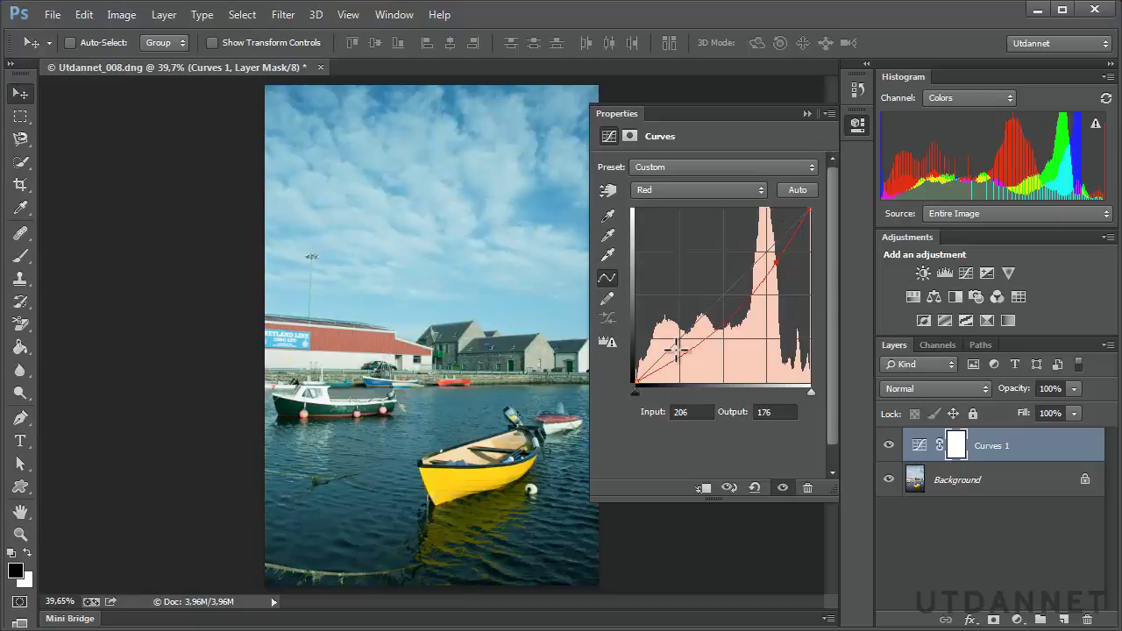
drag(675, 351, 675, 336)
key(shift+Up)
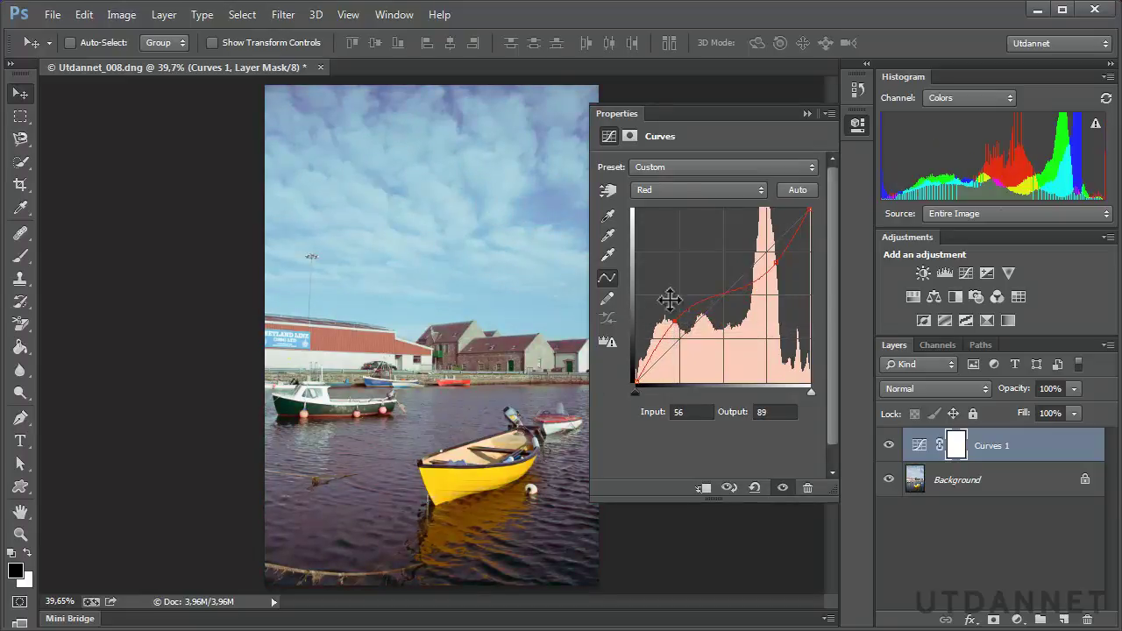
- Toggle Curves 1 on and off repeatedly to compare, then reset it to Default
click(889, 445)
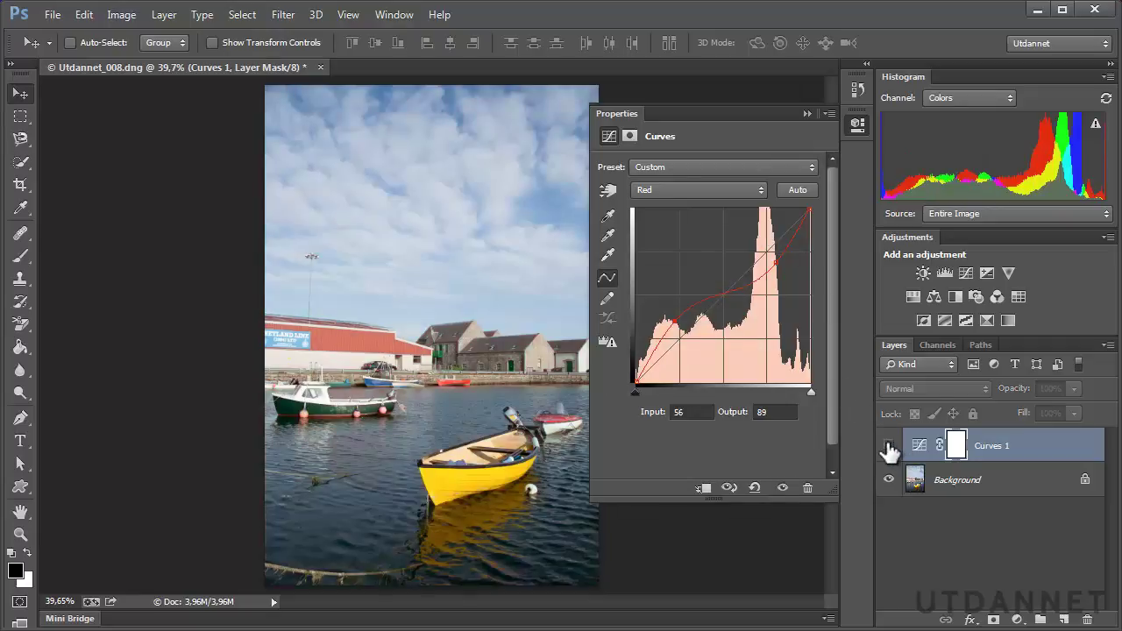
click(889, 445)
click(889, 445)
click(889, 448)
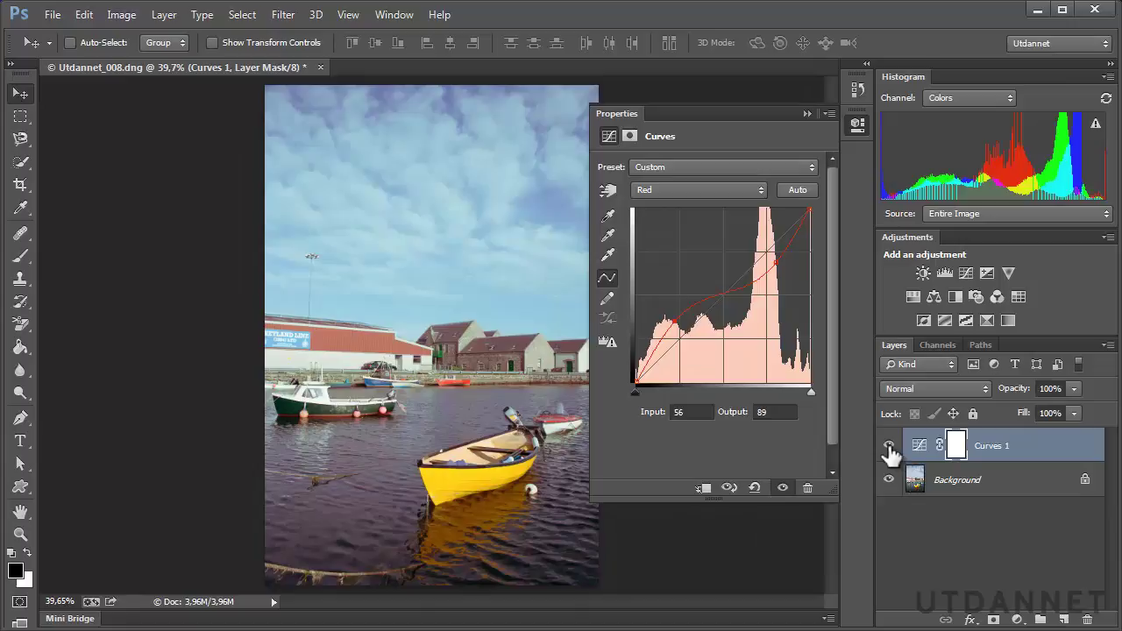
click(889, 446)
click(889, 446)
click(889, 445)
click(889, 445)
click(889, 446)
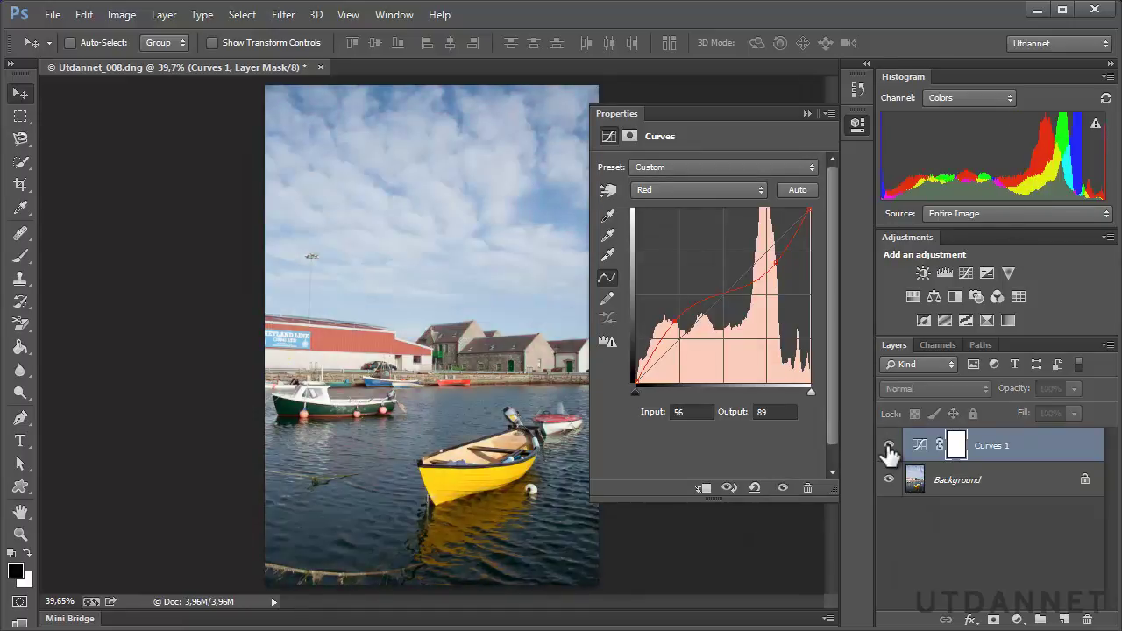
click(889, 446)
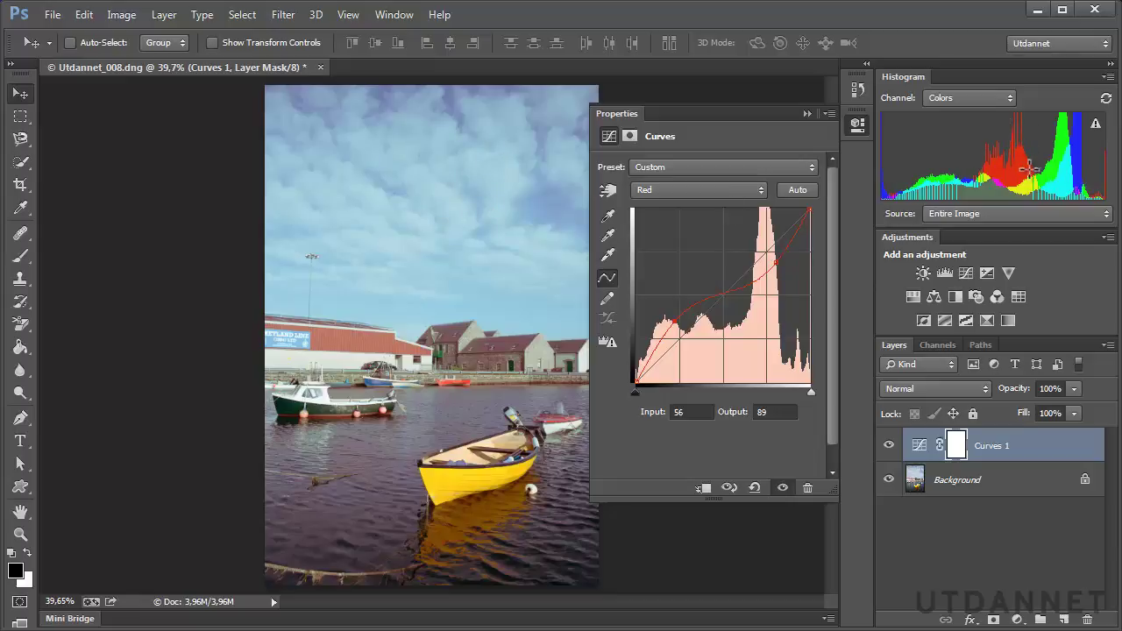
click(889, 448)
click(888, 447)
click(888, 445)
click(888, 445)
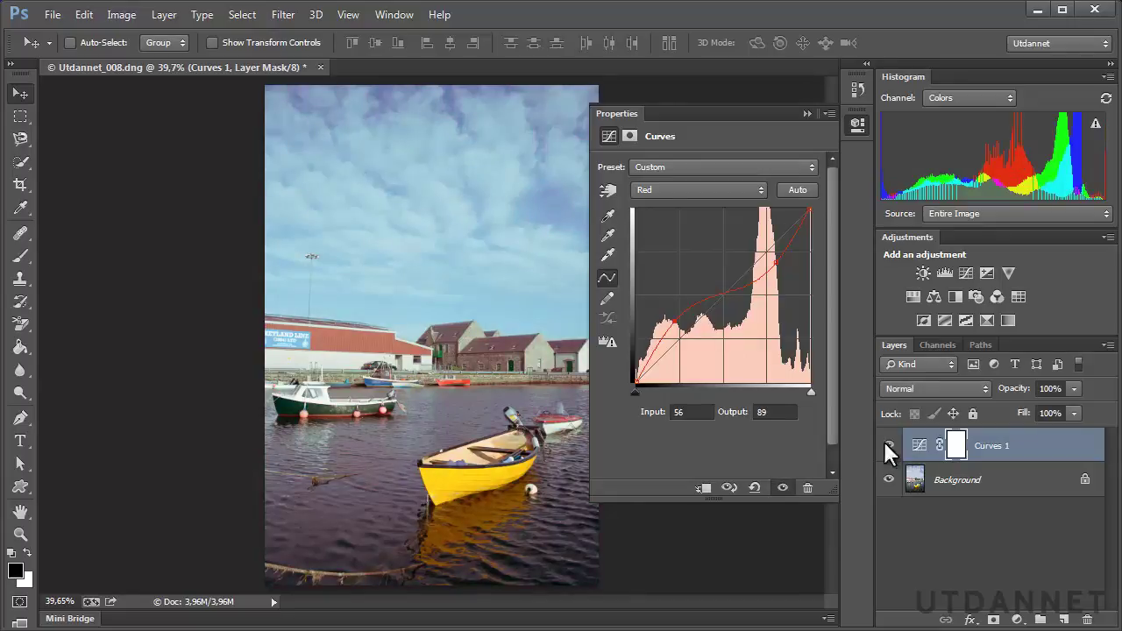
click(754, 488)
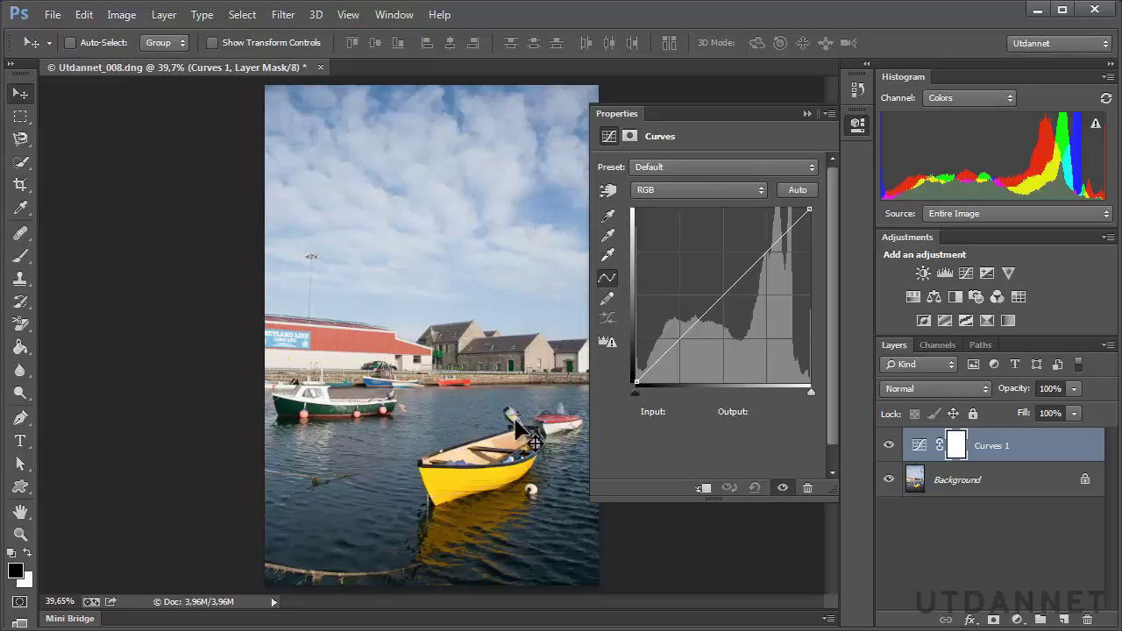
- Zoom to 378% and pan until the green-hulled boat's white cabin fills the window
scroll(529, 425, up, 5)
scroll(530, 423, up, 3)
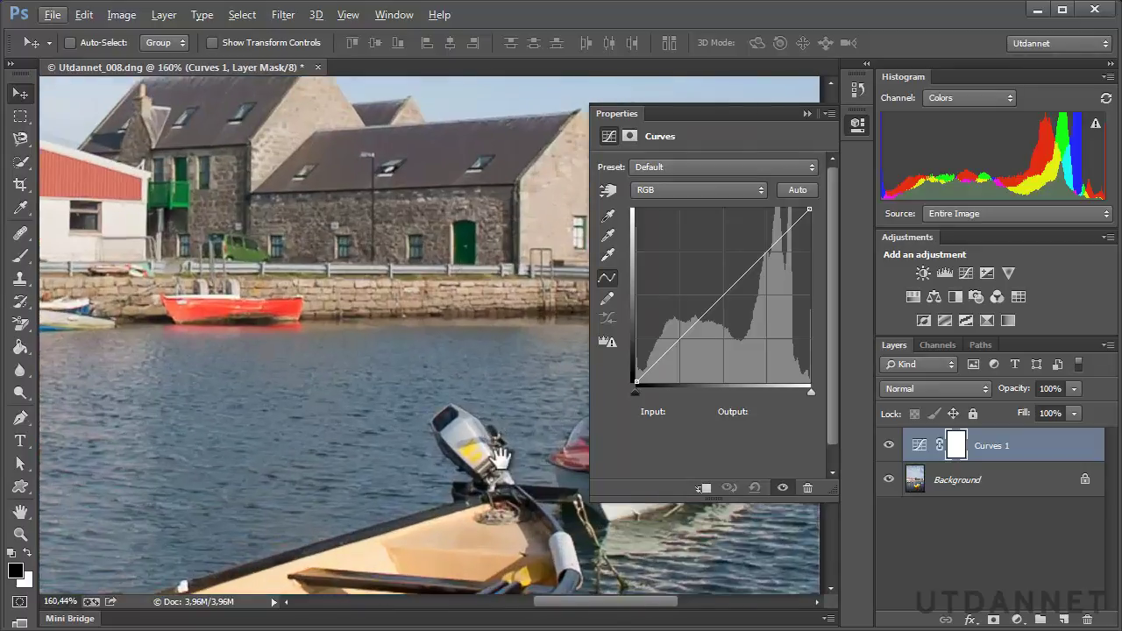
drag(530, 422, 246, 415)
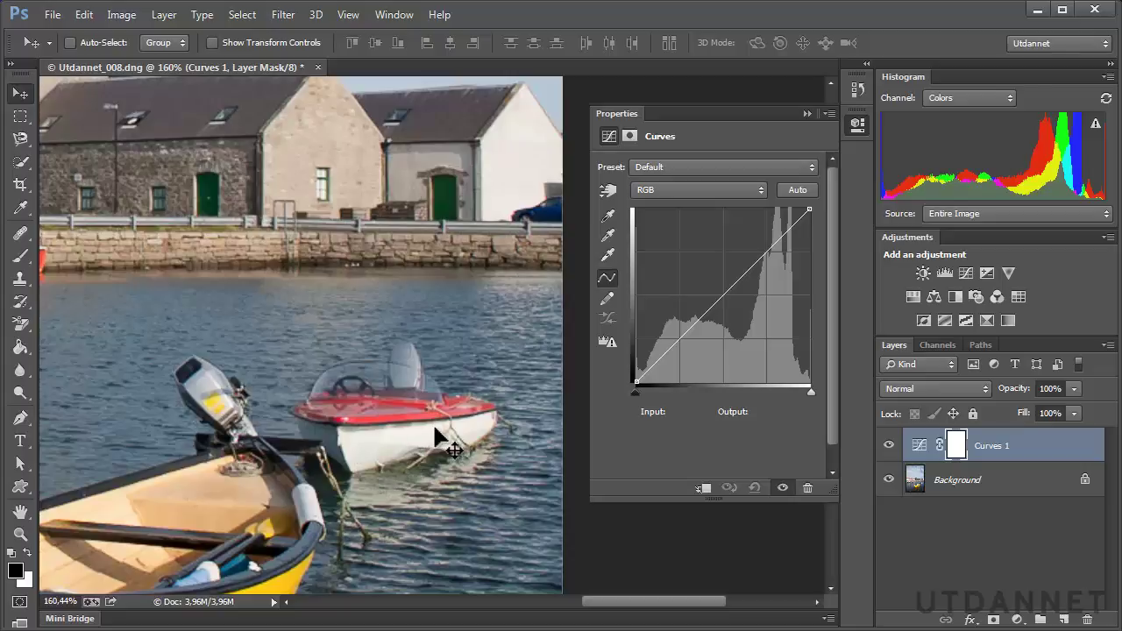
drag(334, 459, 535, 298)
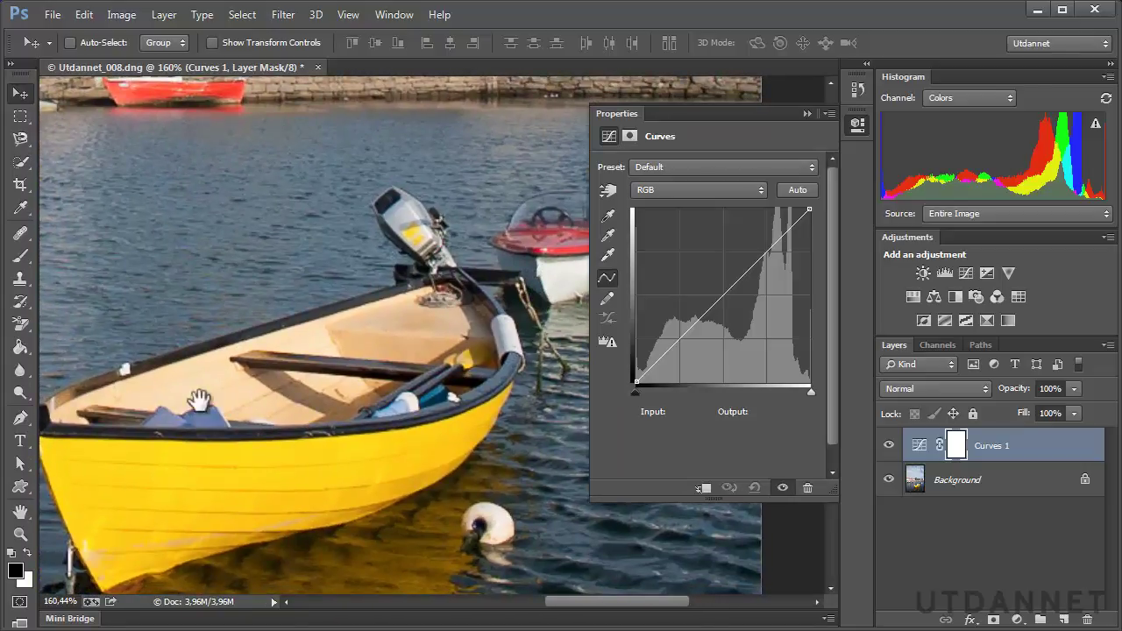
mouse_move(201, 401)
mouse_down()
mouse_move(210, 418)
mouse_move(326, 450)
mouse_up()
scroll(180, 351, up, 3)
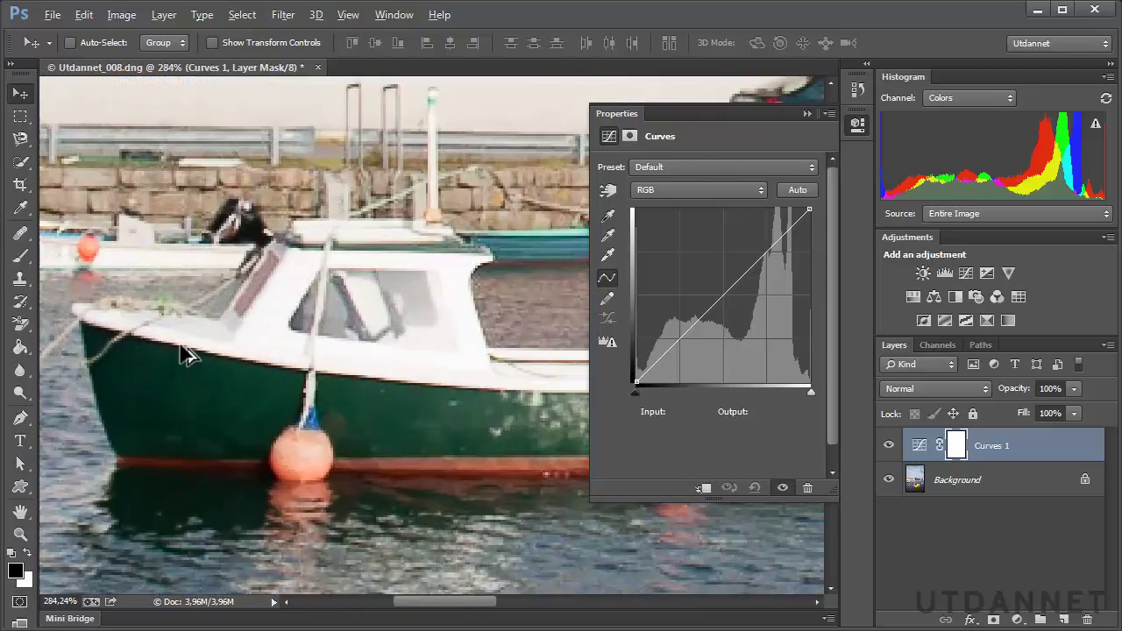
scroll(213, 345, up, 3)
scroll(226, 351, up, 3)
scroll(226, 350, down, 2)
scroll(237, 338, down, 1)
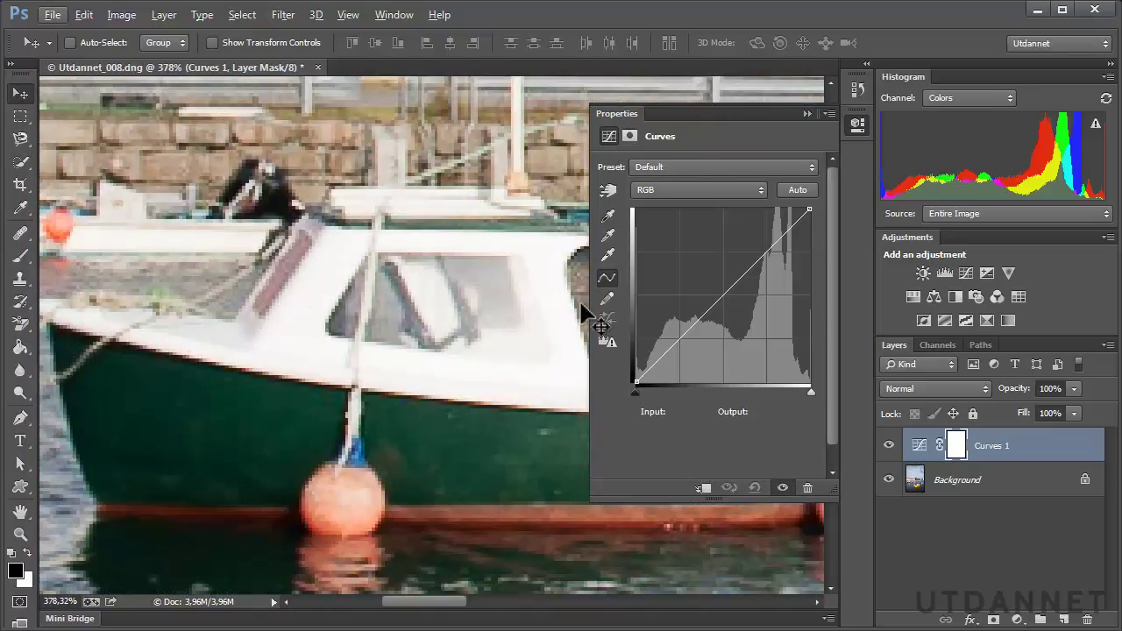
- Set the white point by sampling the cabin, then inspect the Red and Green curves
click(605, 253)
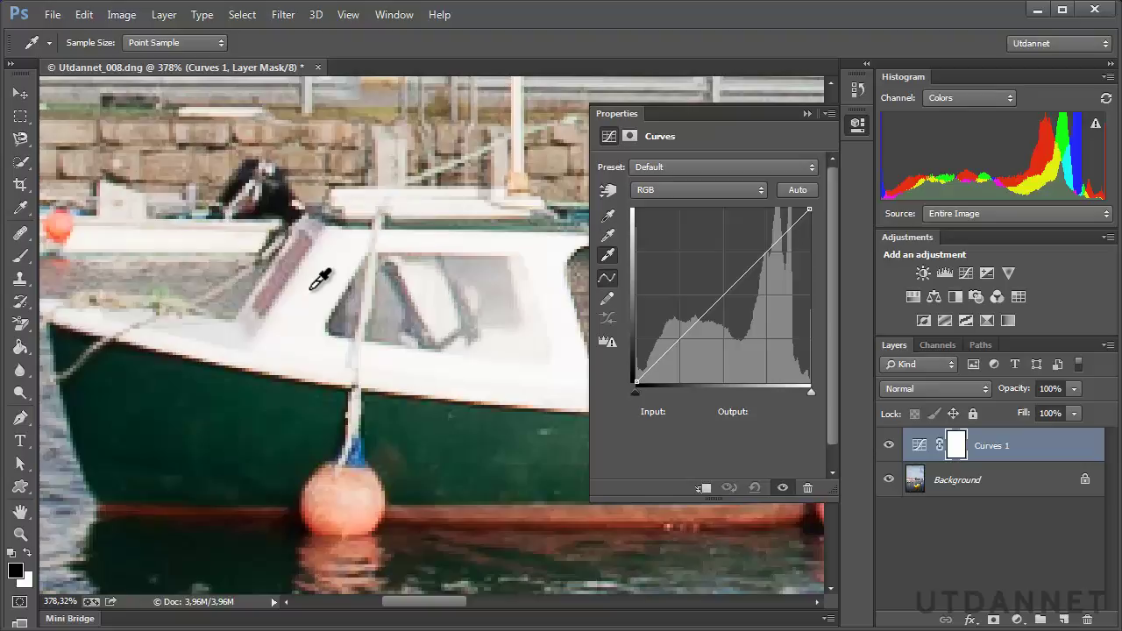
click(313, 287)
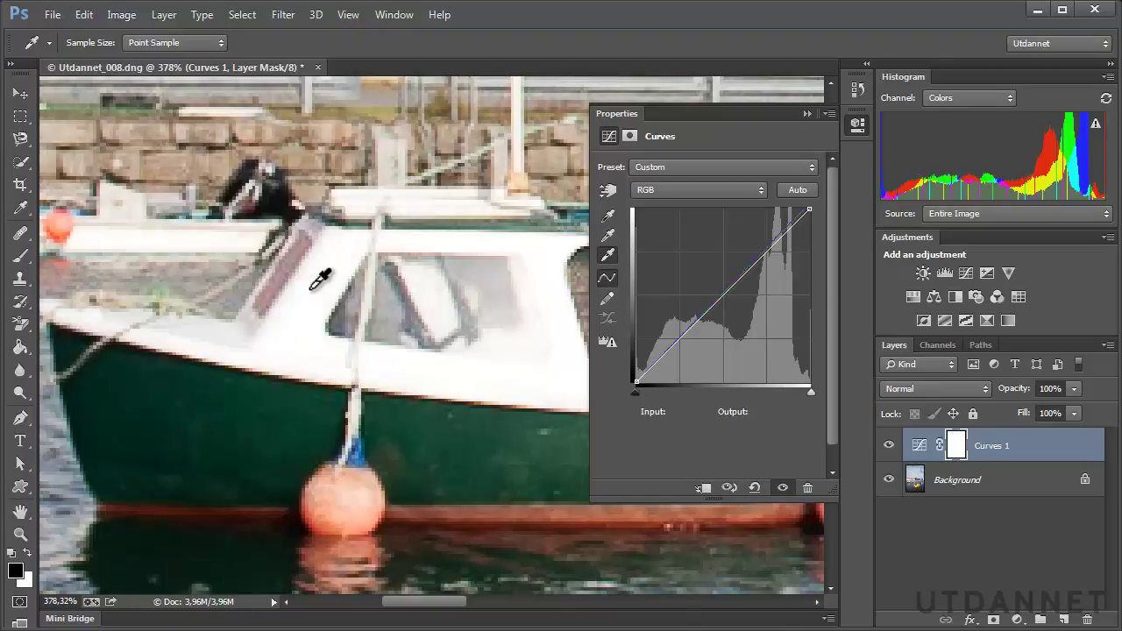
click(681, 191)
click(664, 216)
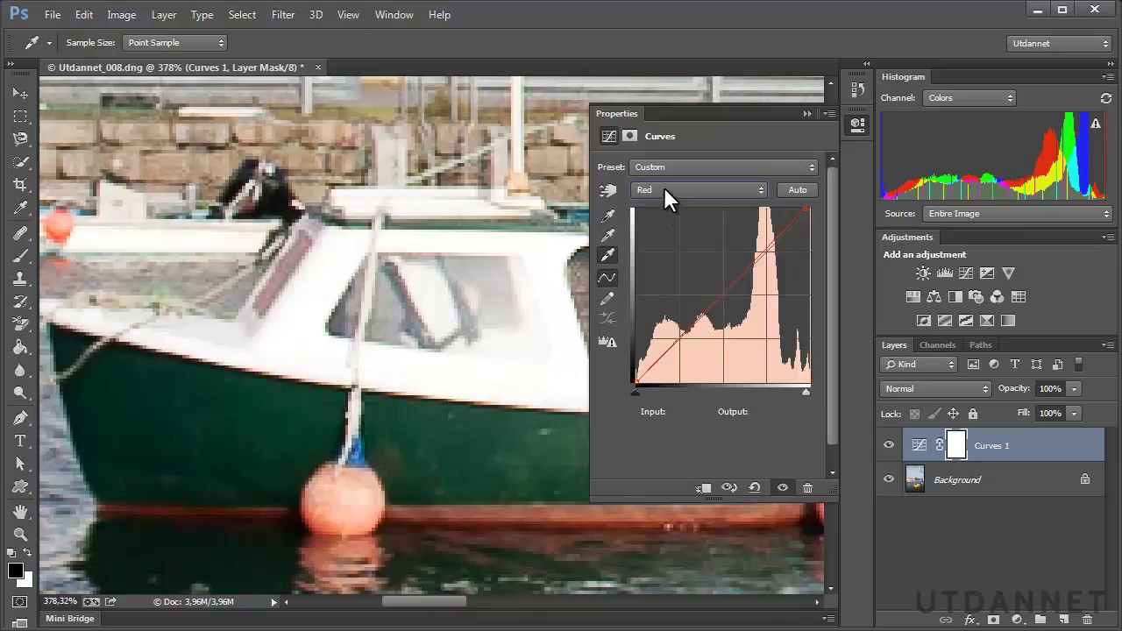
click(665, 190)
click(664, 237)
- Check the Blue curve, return to RGB, and fit the whole photo in the window
click(652, 192)
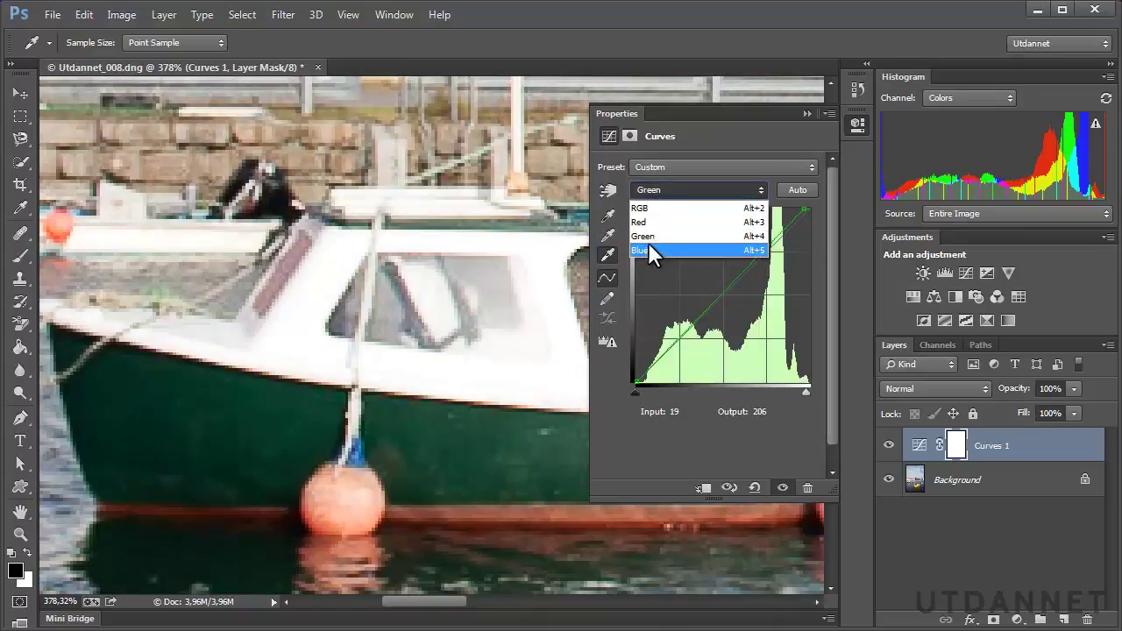
click(649, 250)
click(656, 191)
click(649, 208)
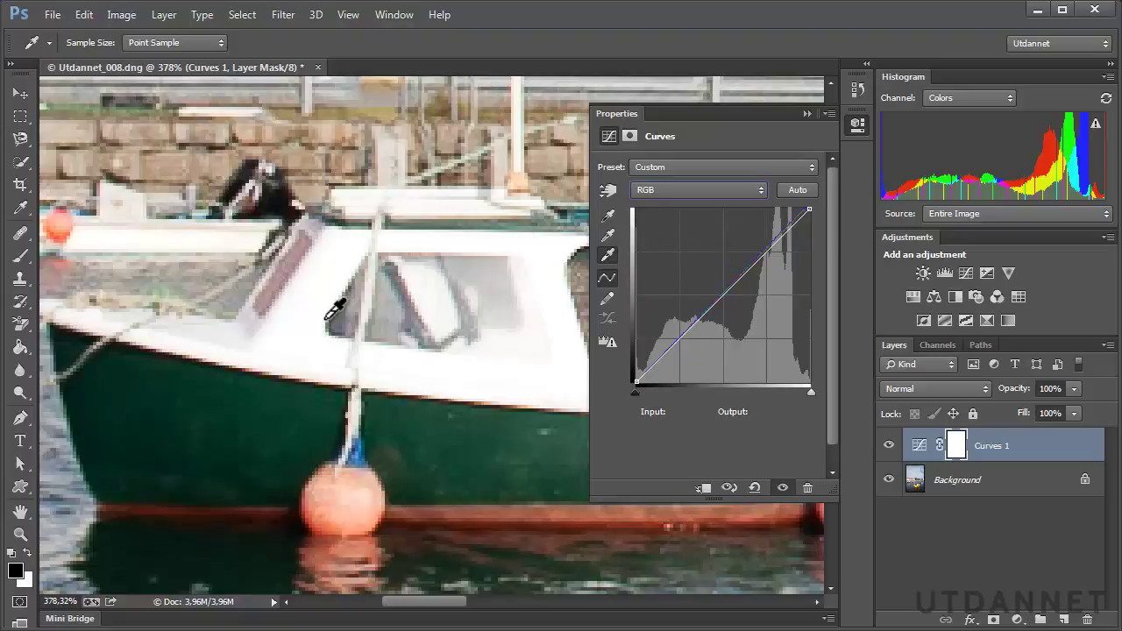
key(ctrl+0)
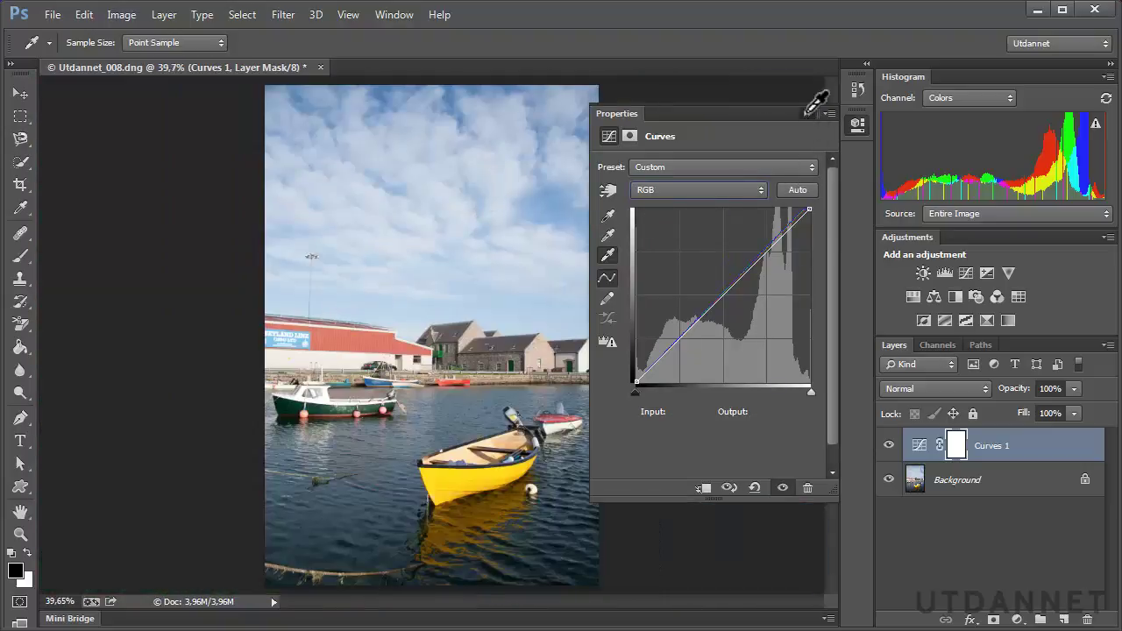
- Close Curves properties and toggle Curves 1 to compare, leaving it visible
click(817, 106)
click(887, 447)
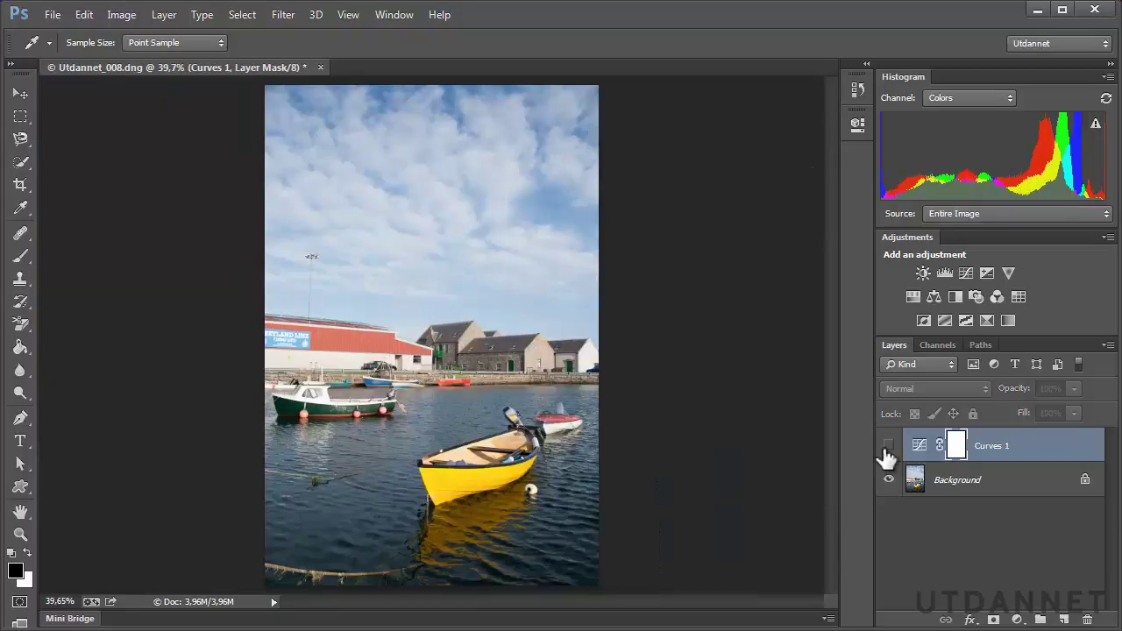
click(887, 449)
click(887, 448)
click(887, 449)
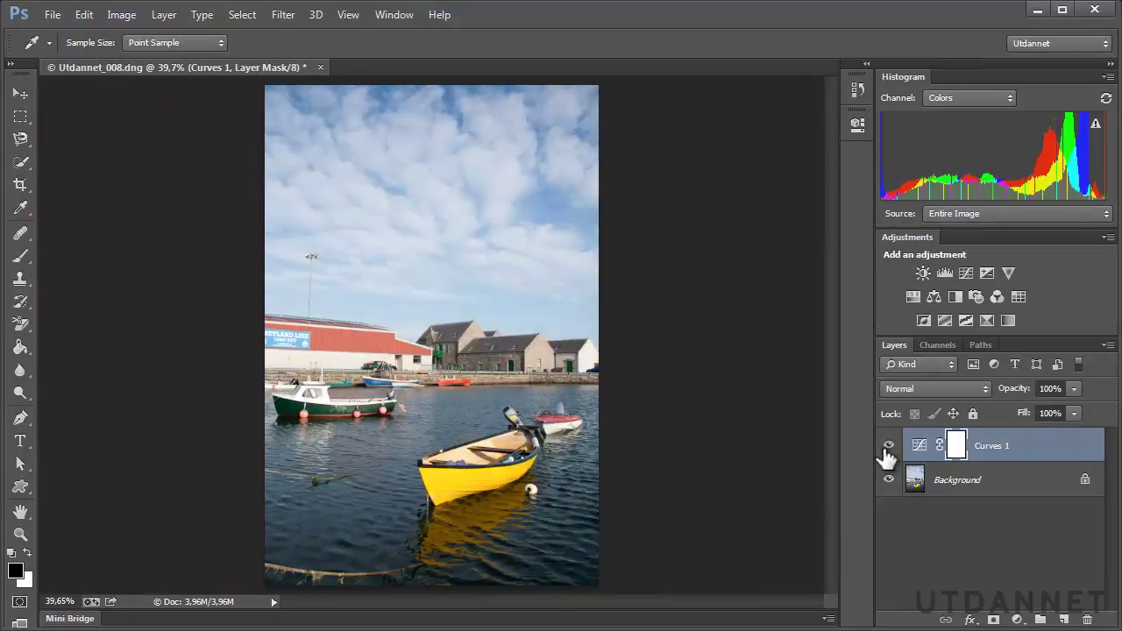
click(887, 449)
click(887, 449)
click(887, 448)
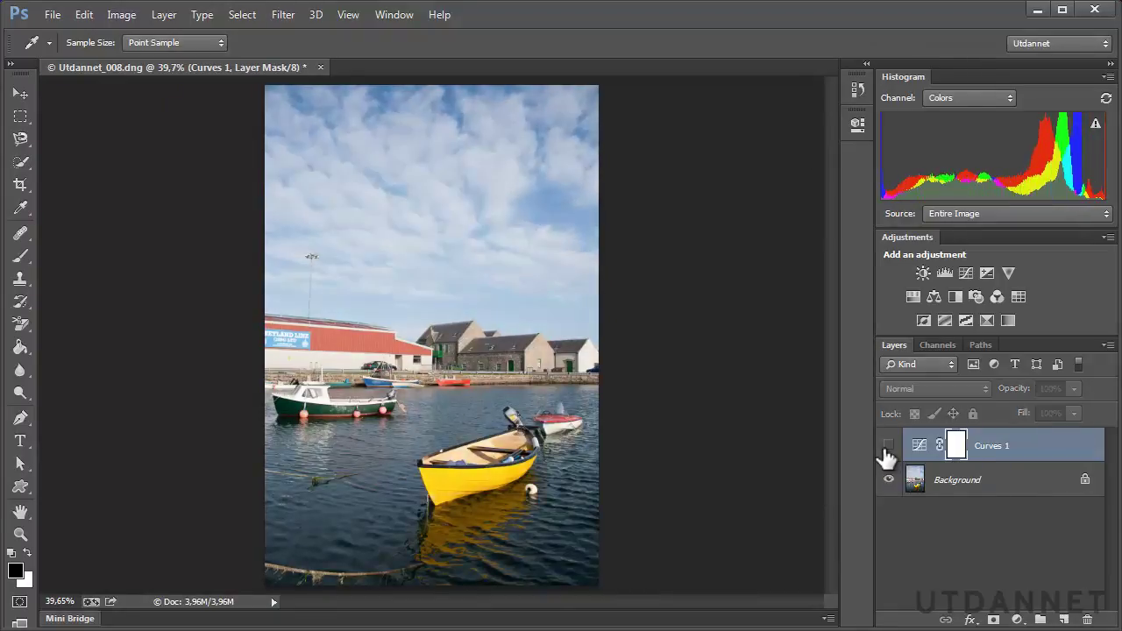
click(887, 449)
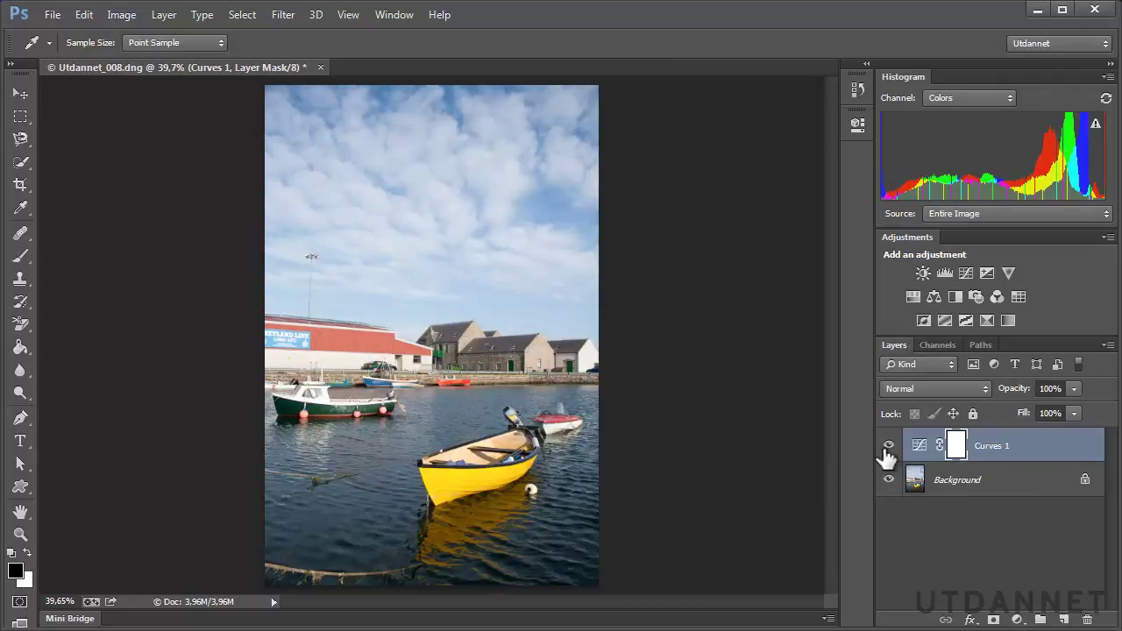
click(887, 449)
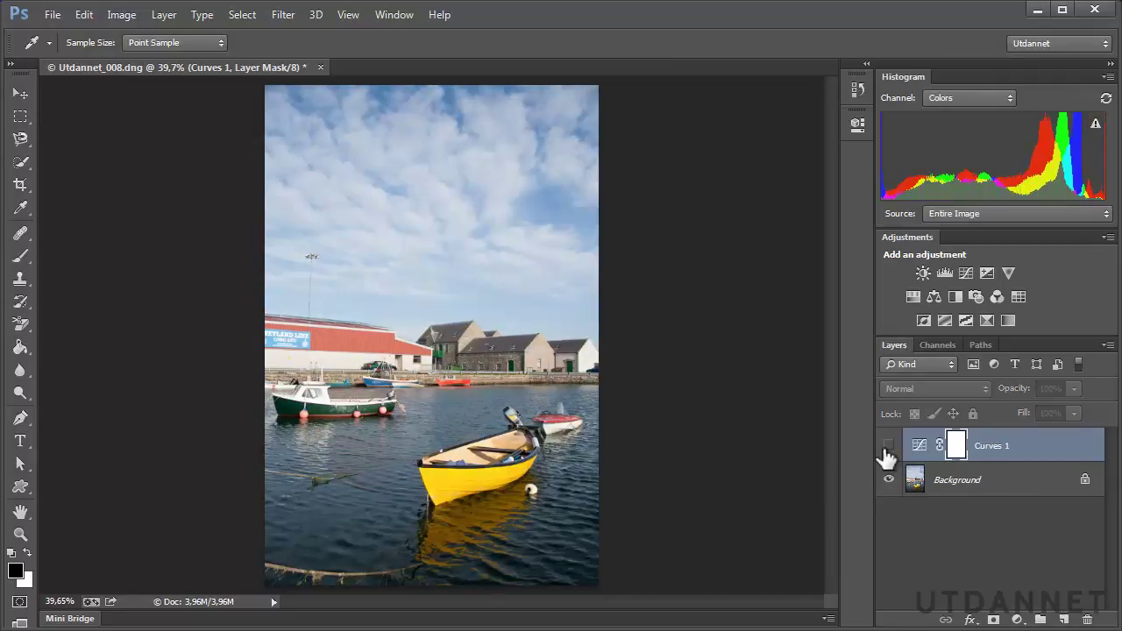
click(888, 449)
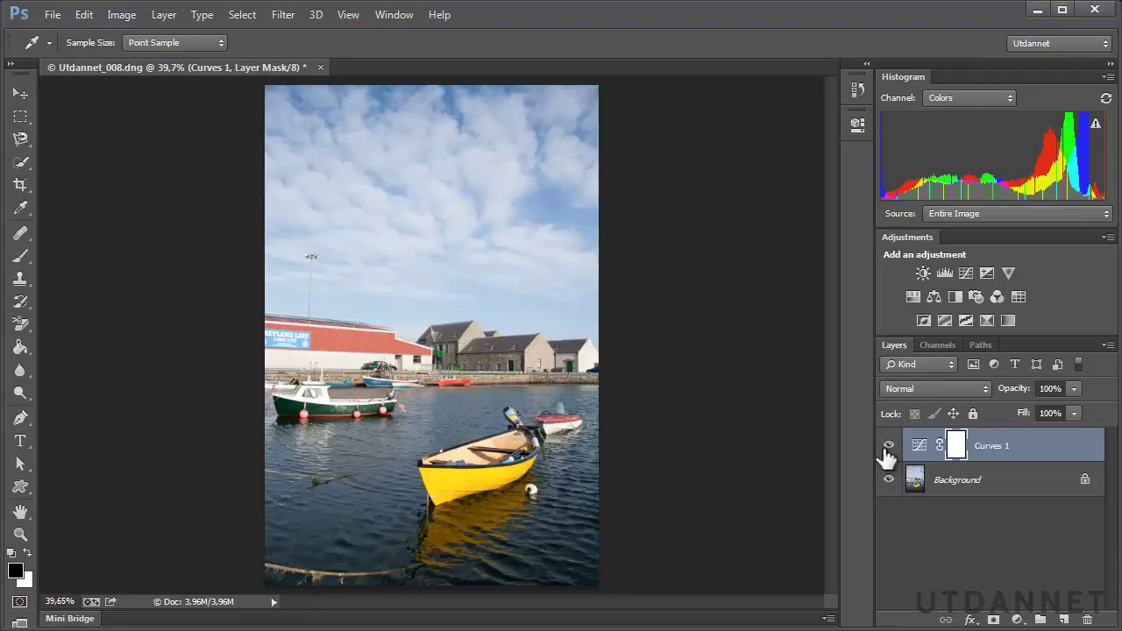